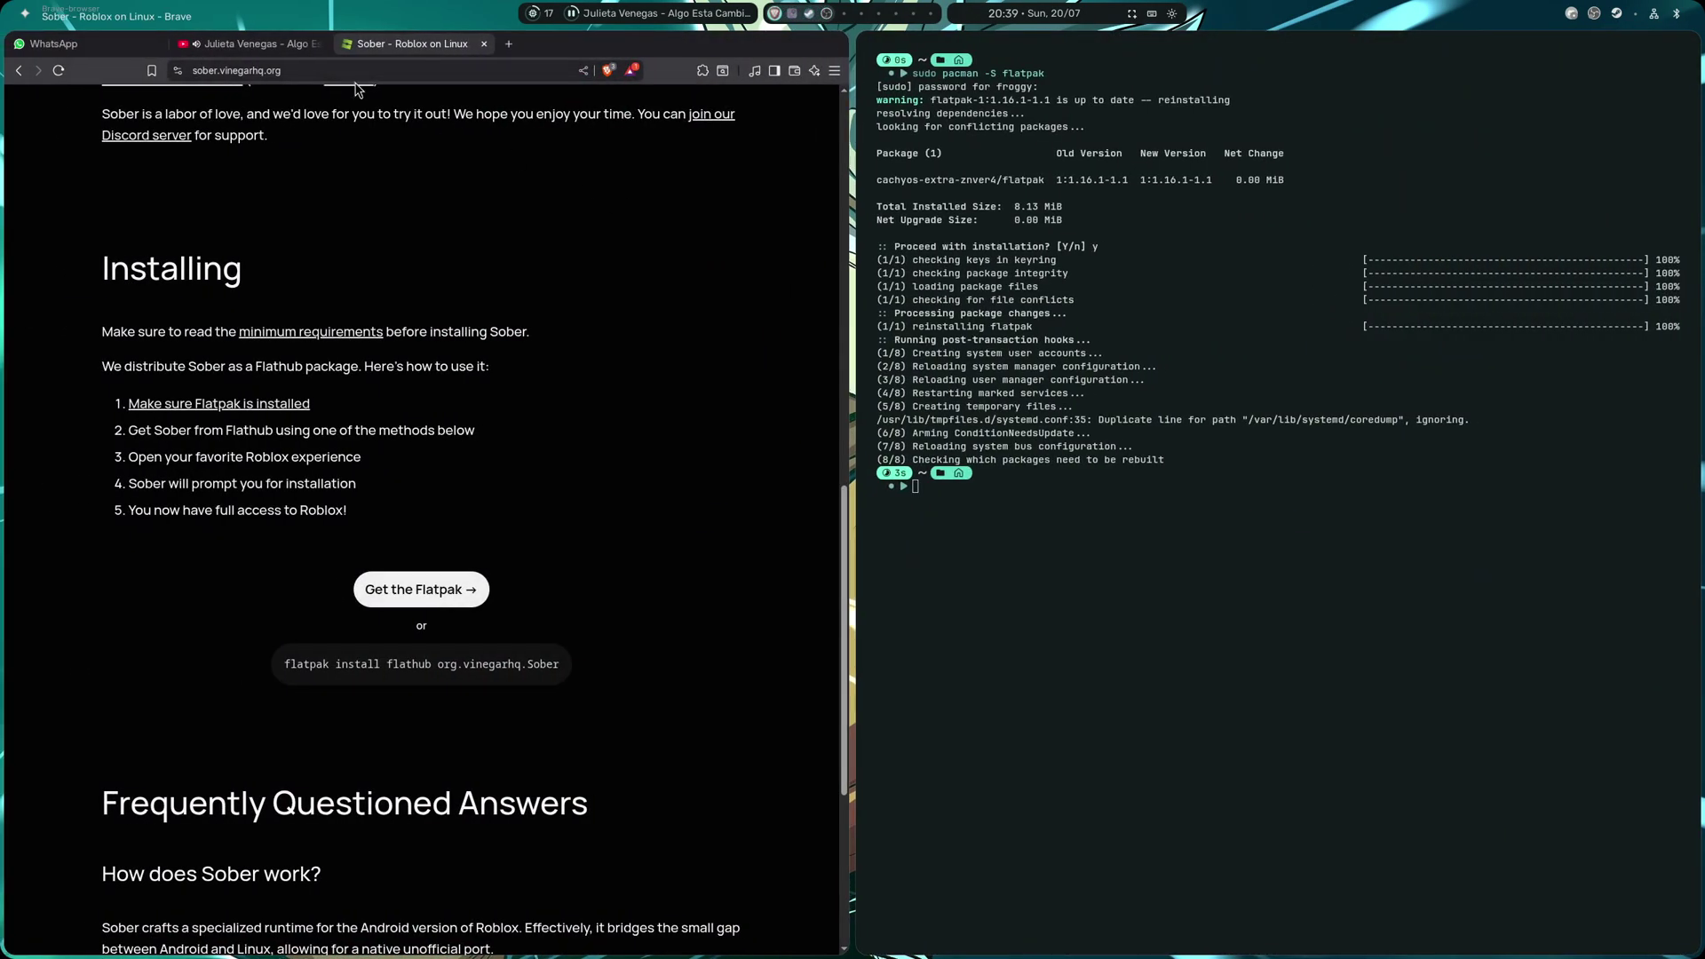
# - Close the YouTube tab beside the Sober page and run fastfetch in the terminal
pyautogui.click(319, 43)
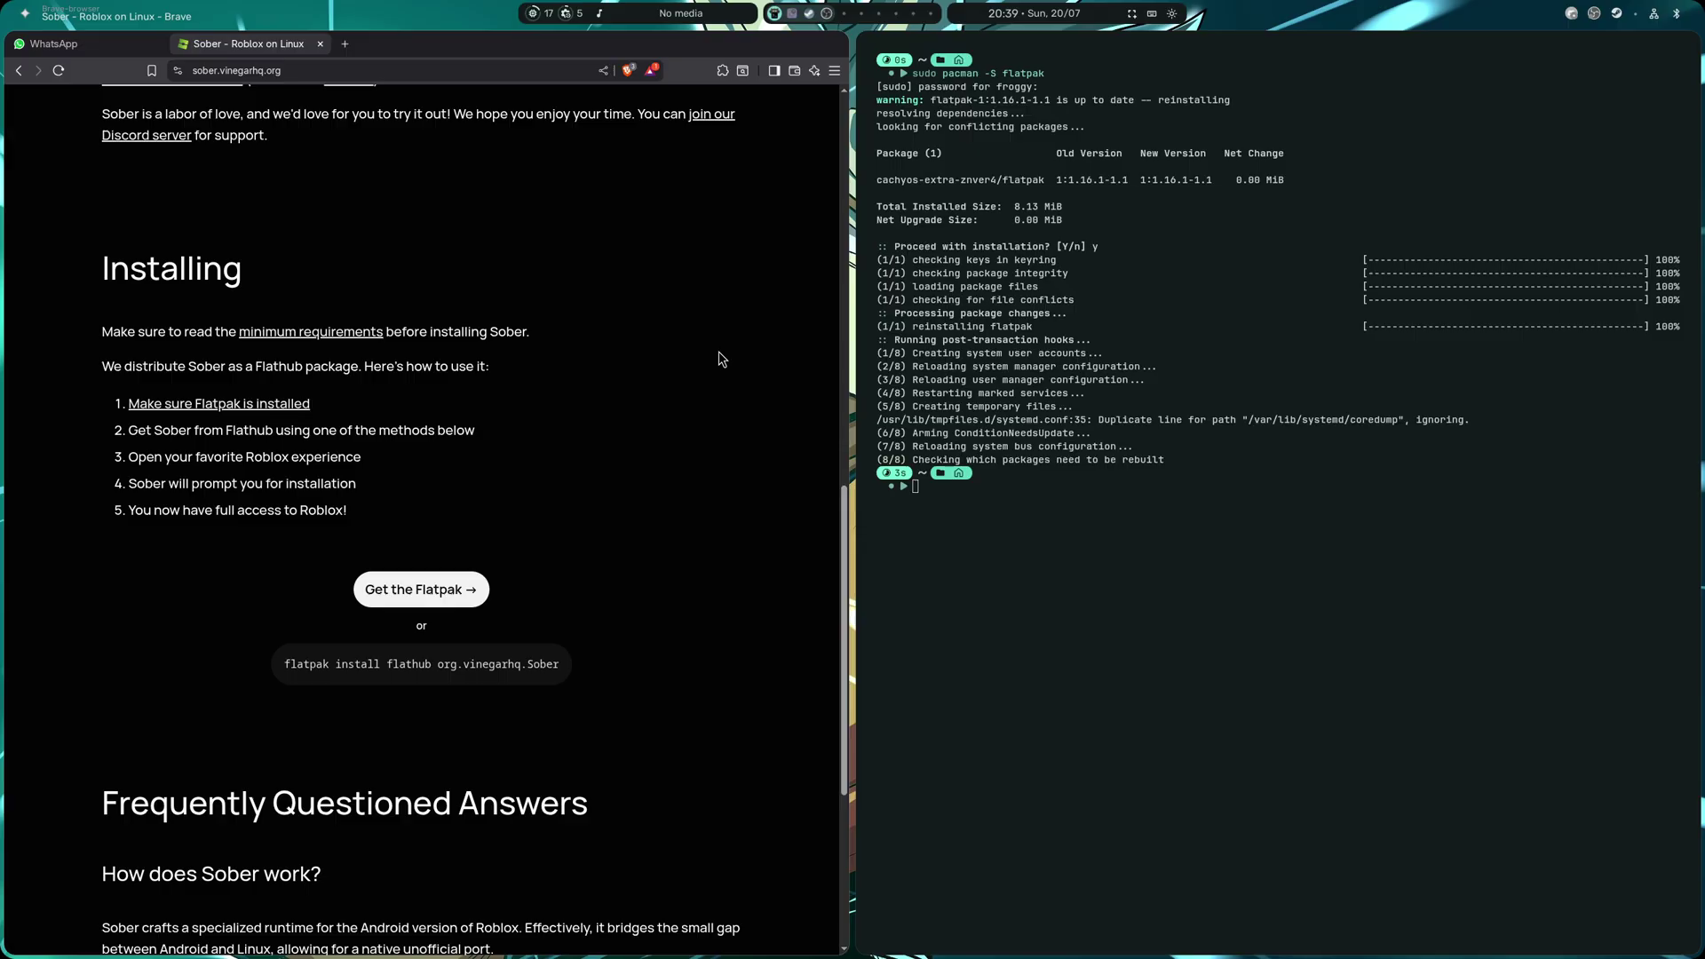
pyautogui.scroll(3, 704, 384)
pyautogui.scroll(-4, 420, 227)
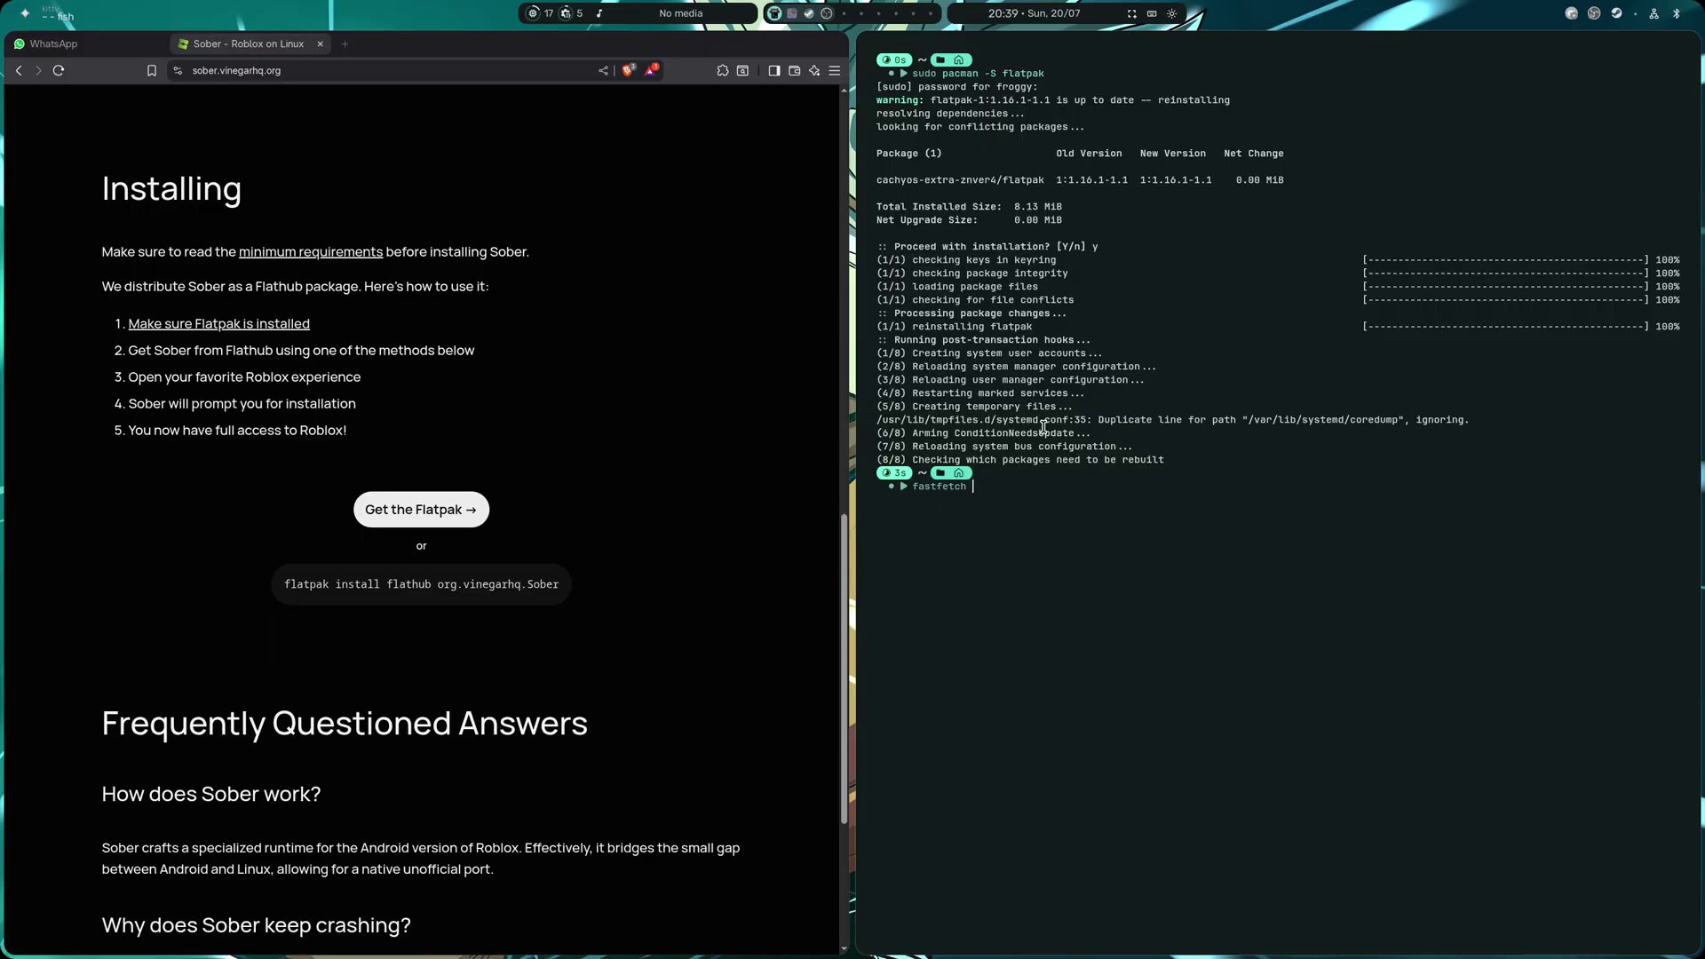
pyautogui.press('Return')
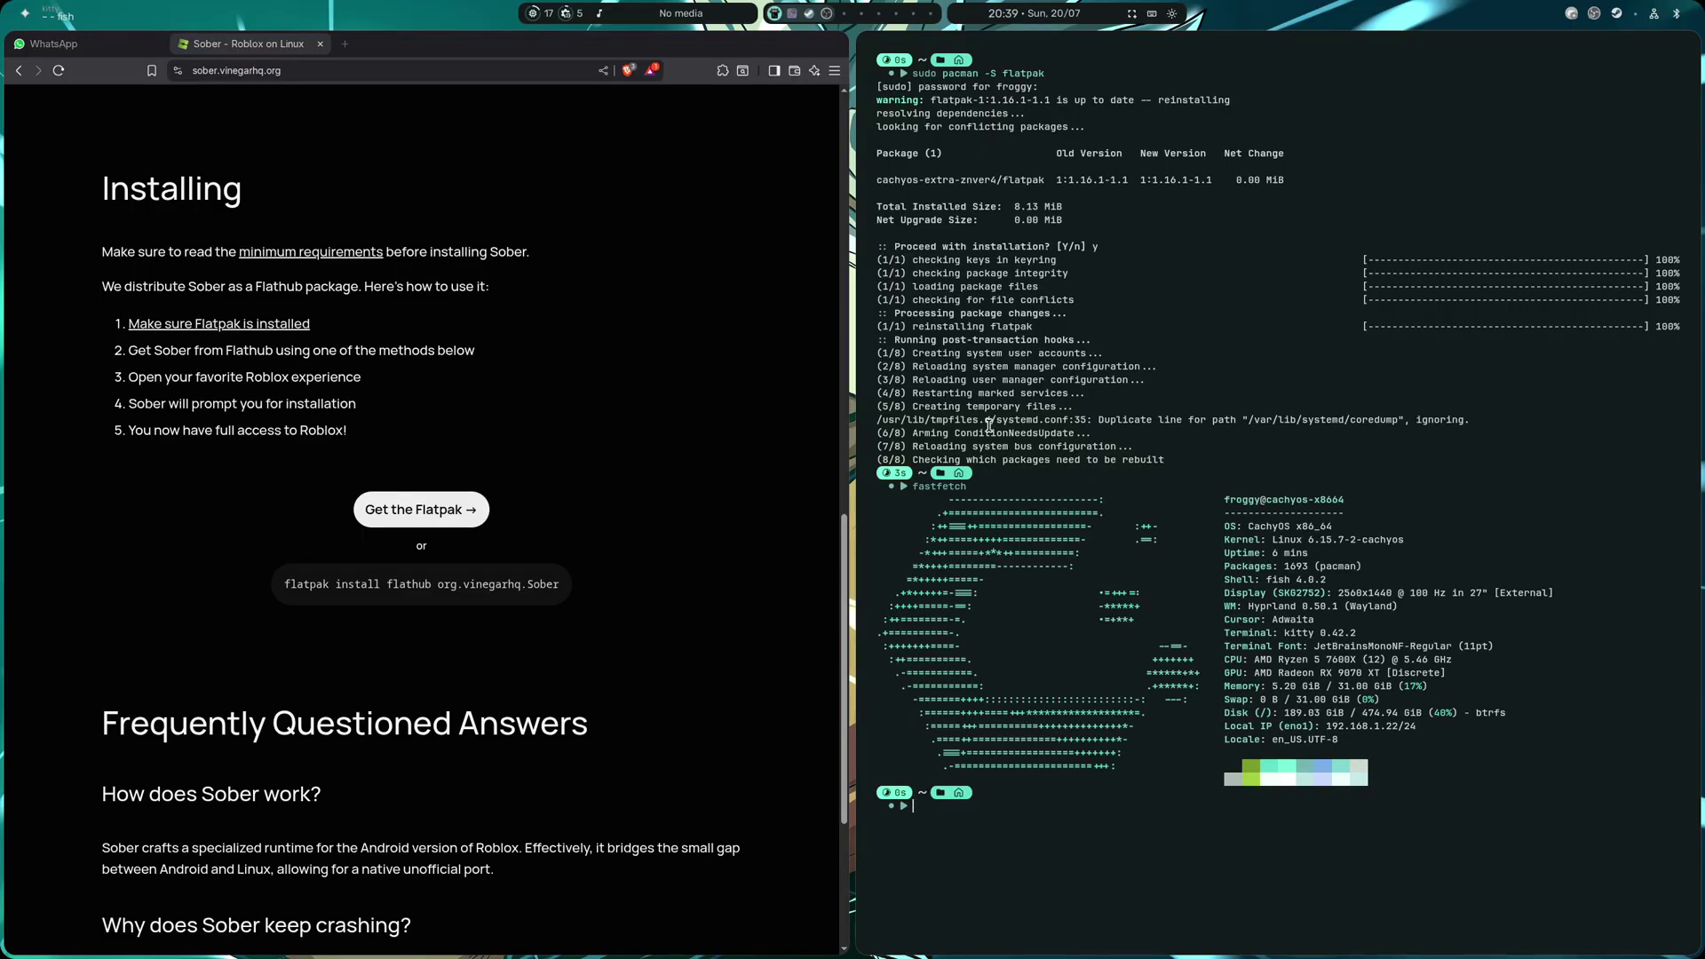
pyautogui.press('Up')
pyautogui.press('Up')
pyautogui.press('BackSpace')
pyautogui.press('BackSpace')
pyautogui.press('BackSpace')
pyautogui.press('BackSpace')
pyautogui.press('BackSpace')
pyautogui.press('BackSpace')
pyautogui.press('BackSpace')
pyautogui.press('BackSpace')
pyautogui.press('BackSpace')
pyautogui.press('BackSpace')
pyautogui.press('BackSpace')
pyautogui.press('BackSpace')
pyautogui.press('BackSpace')
pyautogui.press('BackSpace')
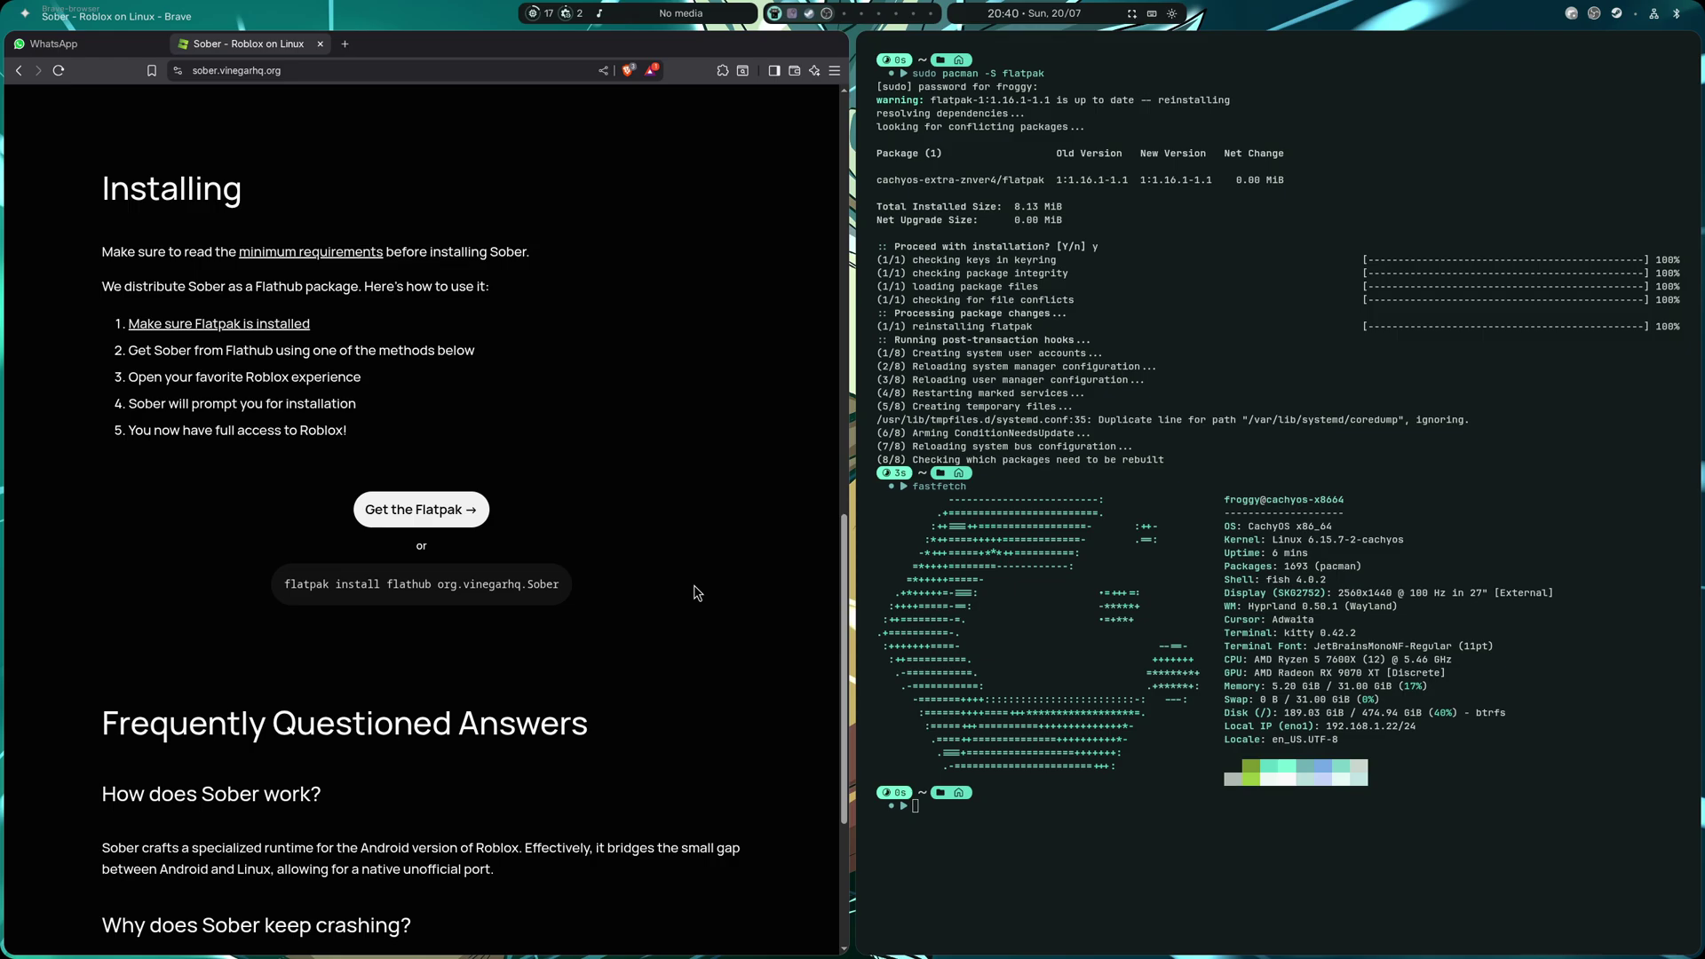
# - Install the discover package with sudo pacman -S discover, accepting the installation prompt
pyautogui.write('suido')
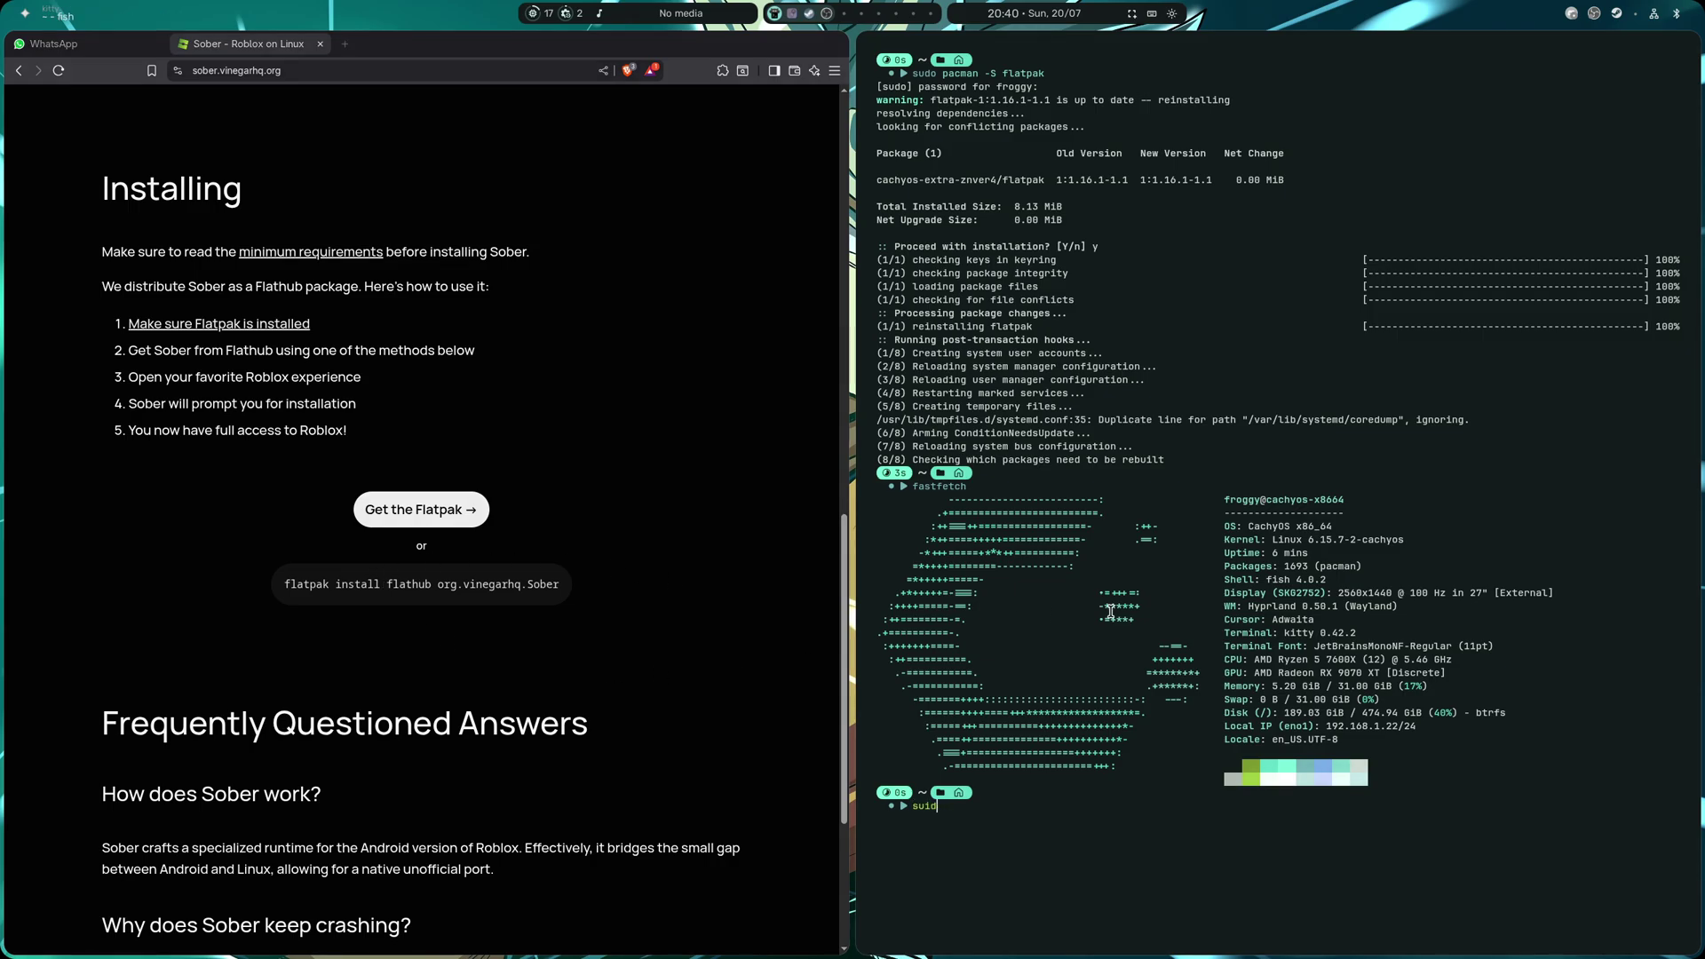
pyautogui.press('BackSpace')
pyautogui.press('BackSpace')
pyautogui.write('do pacman .-S')
pyautogui.press('BackSpace')
pyautogui.write('-S discover')
pyautogui.press('Return')
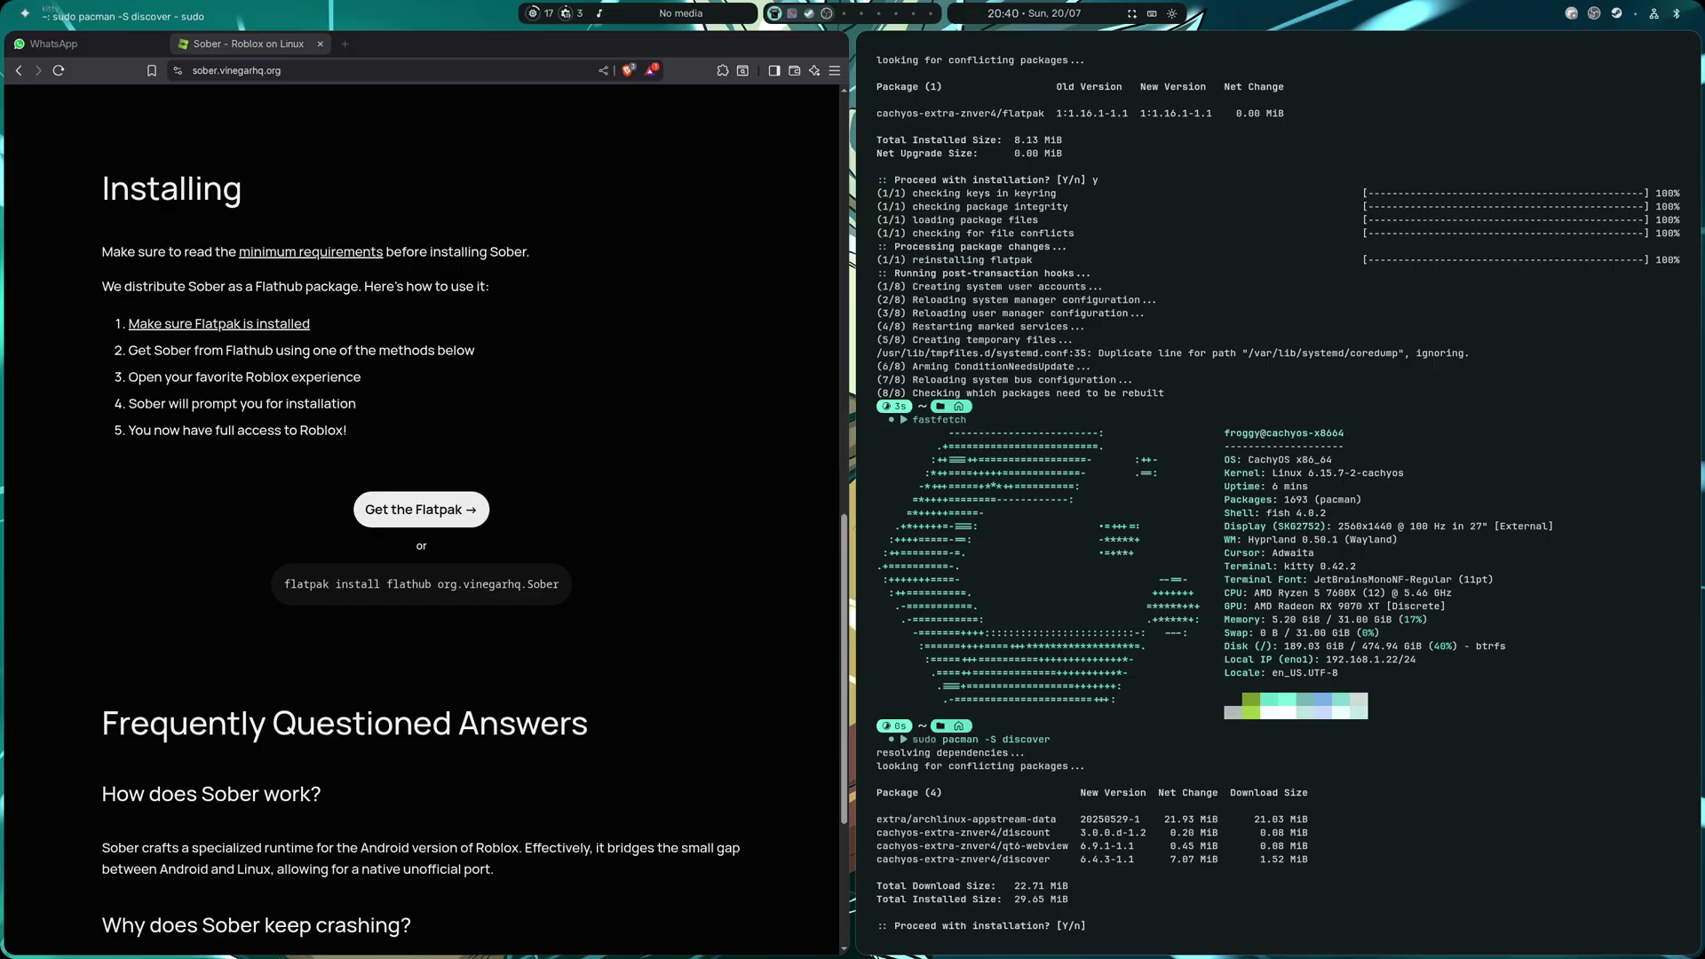
pyautogui.write('y')
pyautogui.press('Return')
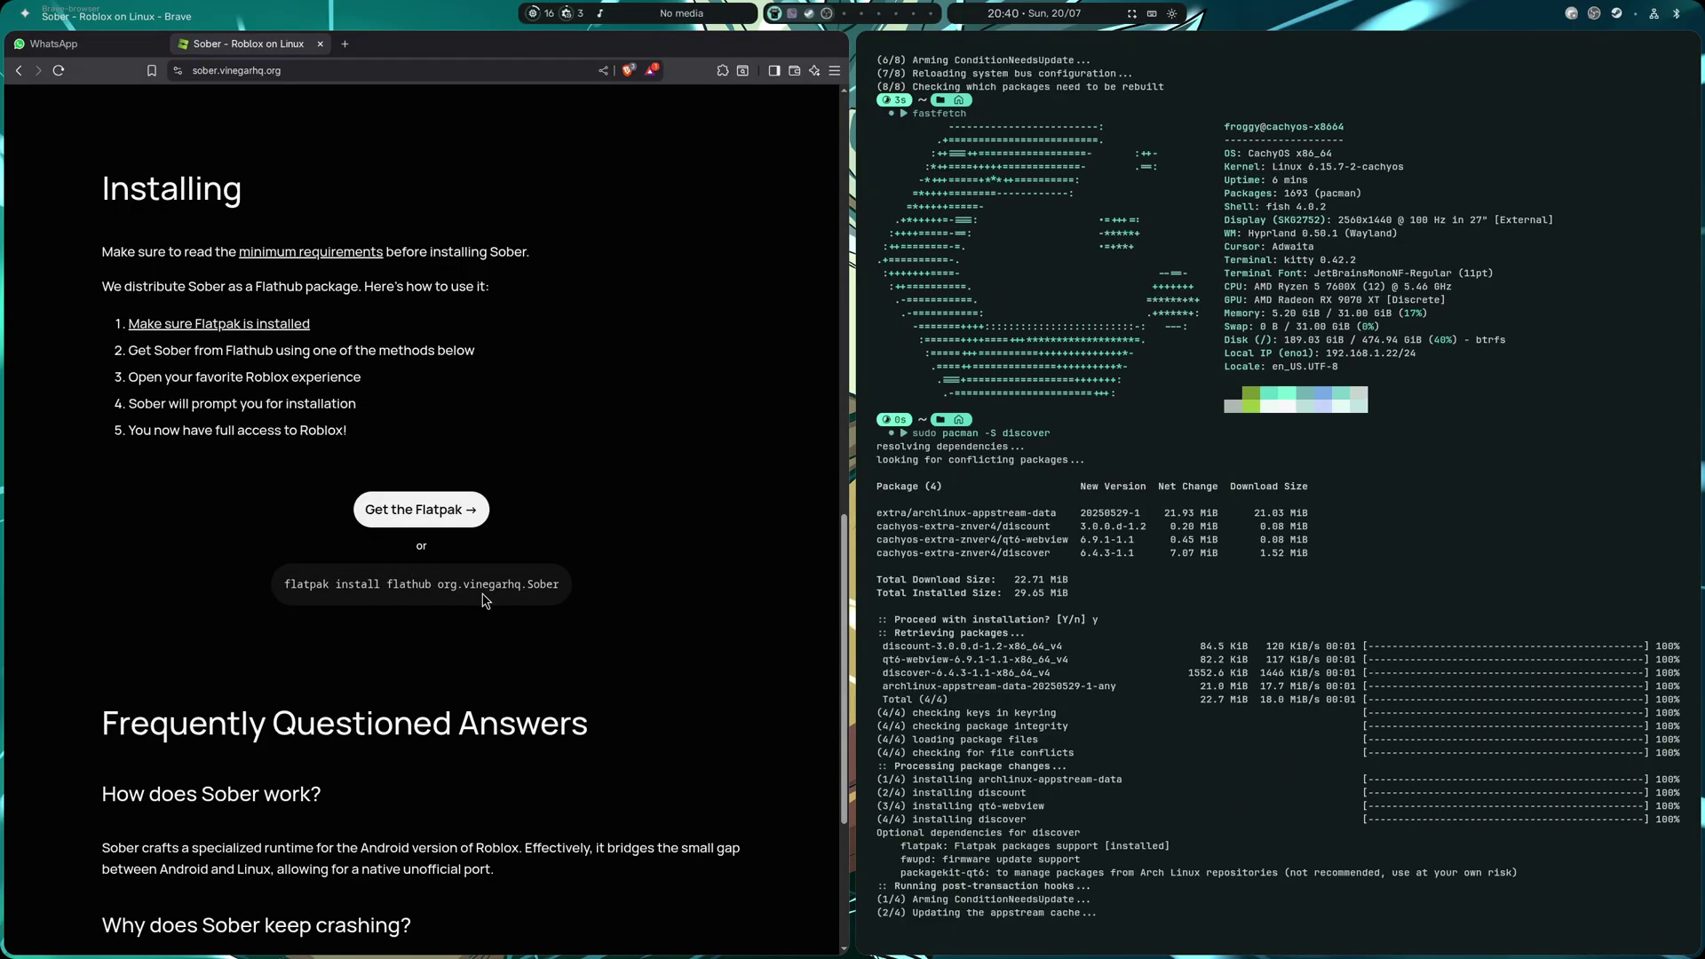
# - Copy flatpak install flathub org.vinegarhq.Sober from the Sober site and run it in the terminal, accepting both installation prompts
pyautogui.moveTo(284, 584); pyautogui.dragTo(560, 586)
pyautogui.press('super+c')
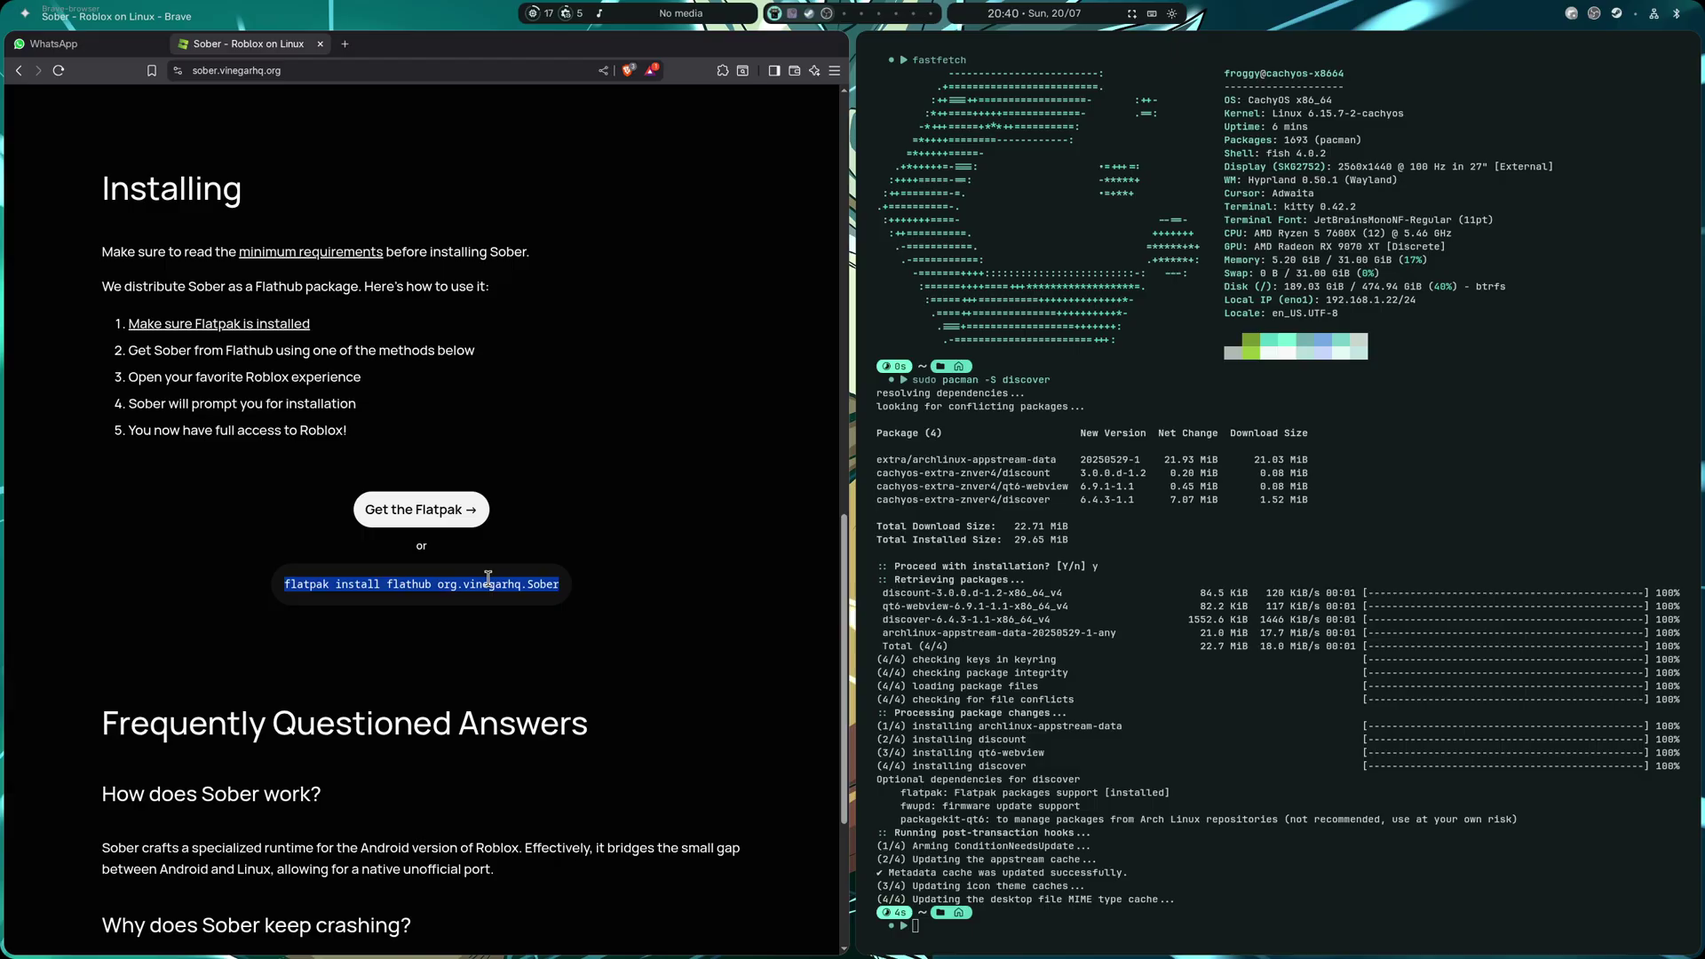
pyautogui.click(449, 581)
pyautogui.middleClick(1071, 751)
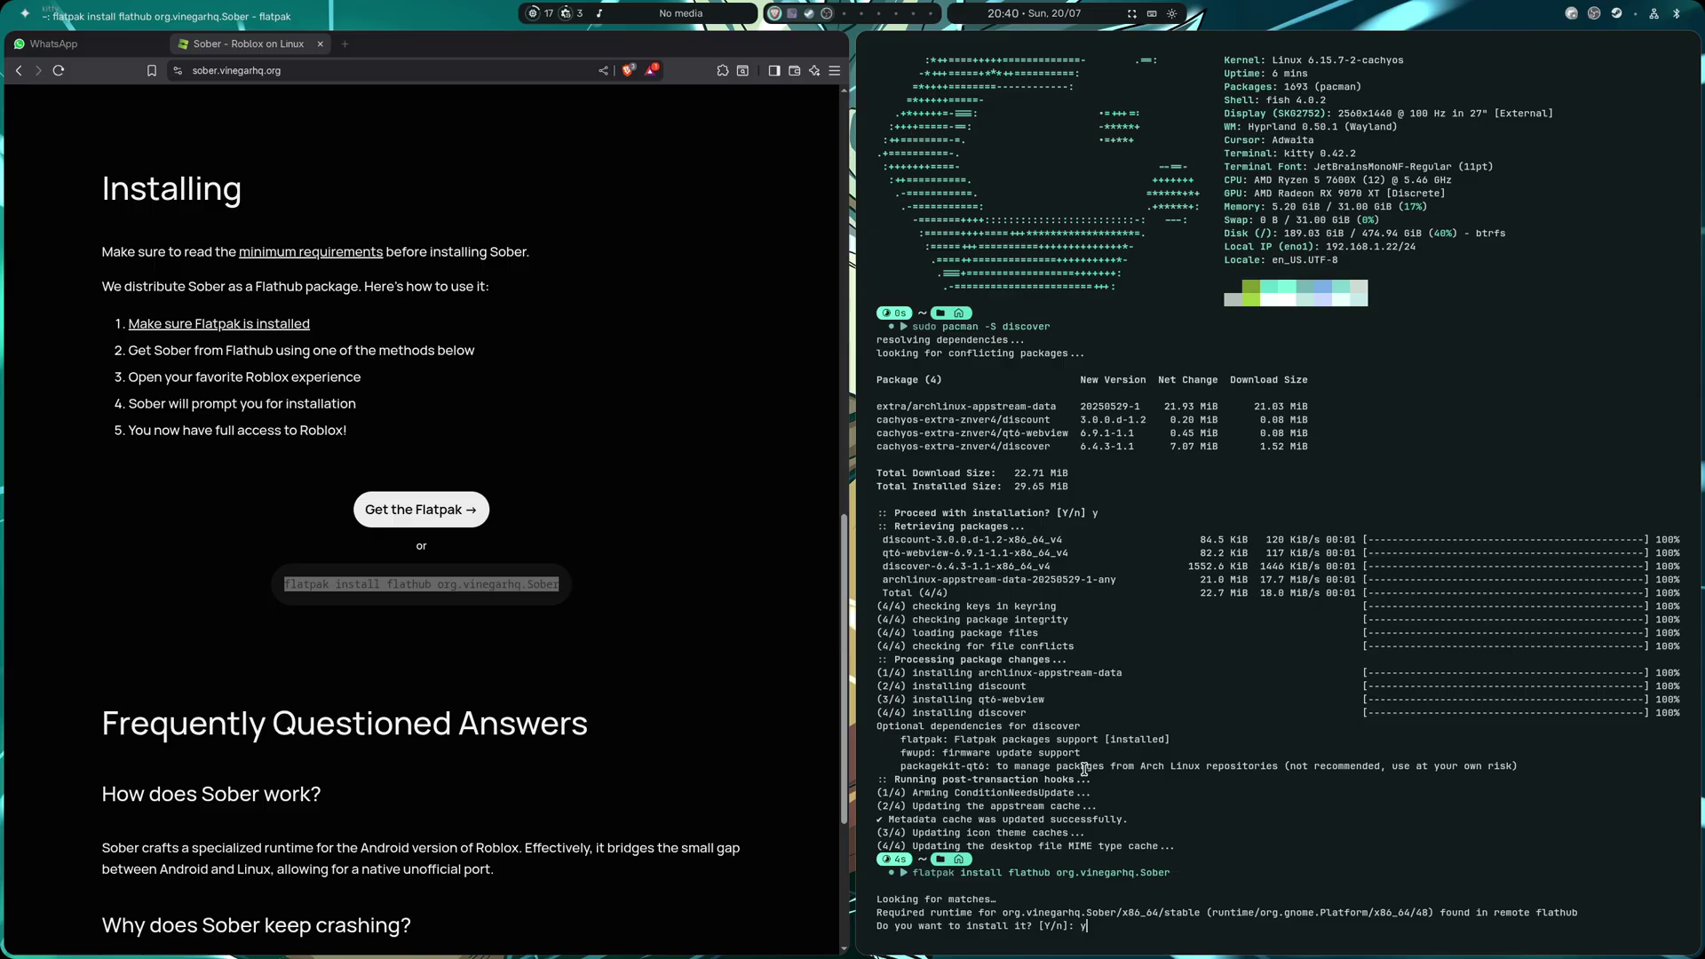
pyautogui.write('y')
pyautogui.press('Return')
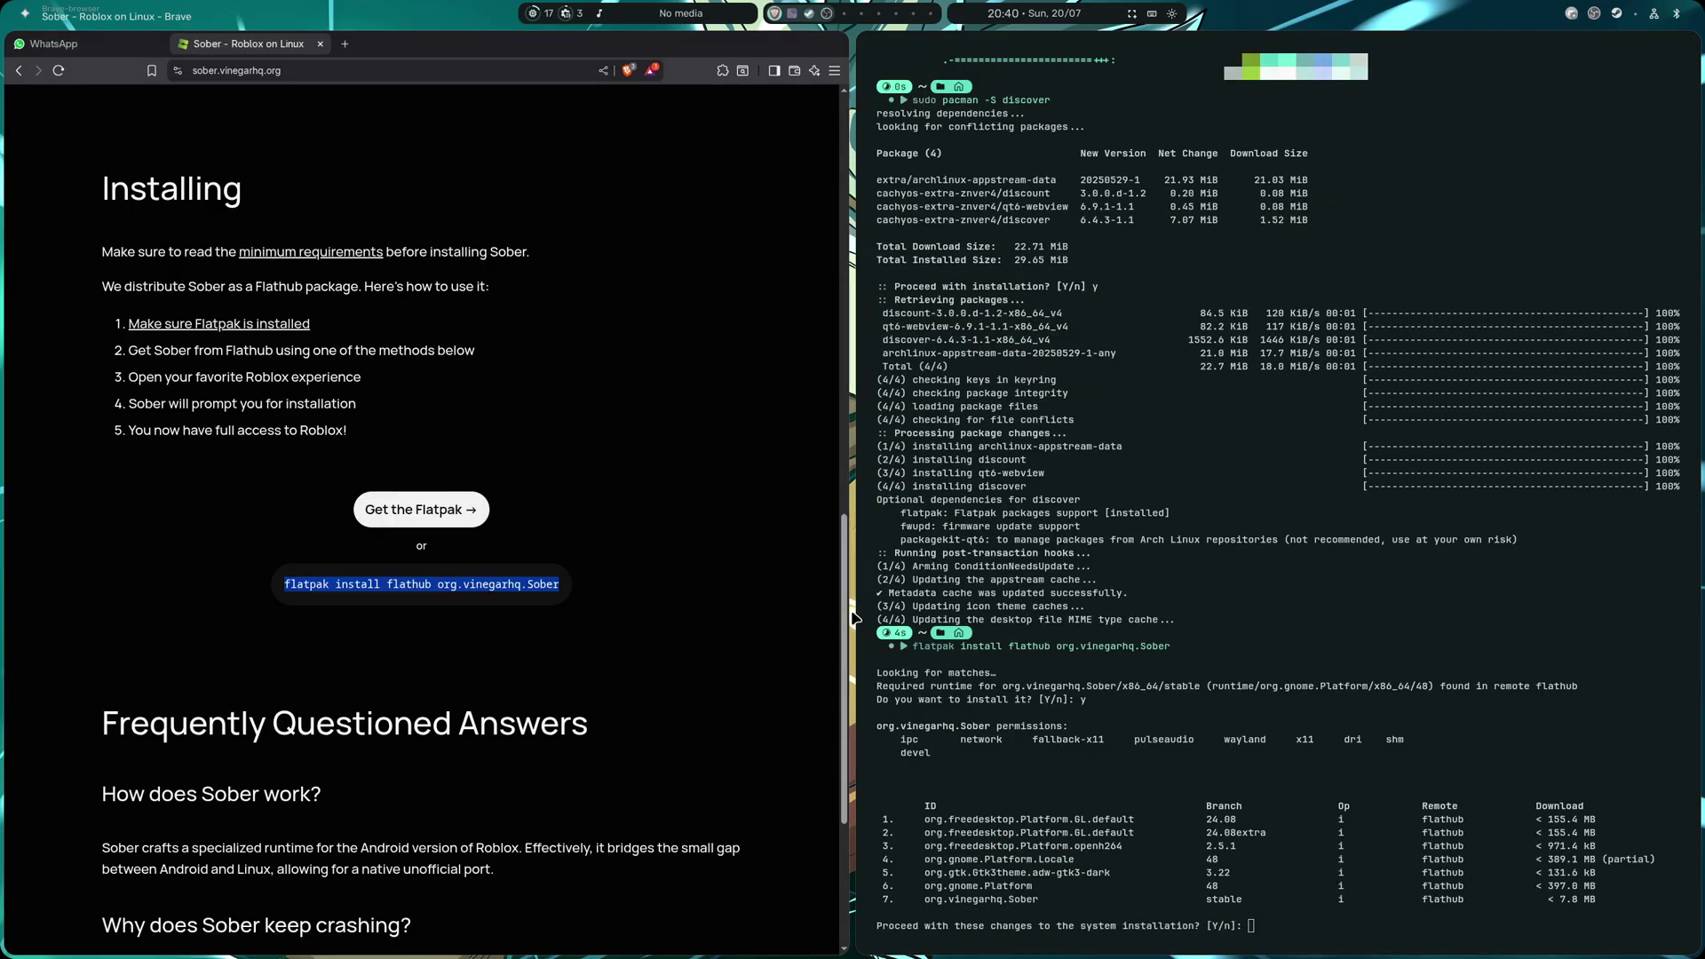
pyautogui.write('y')
pyautogui.press('Return')
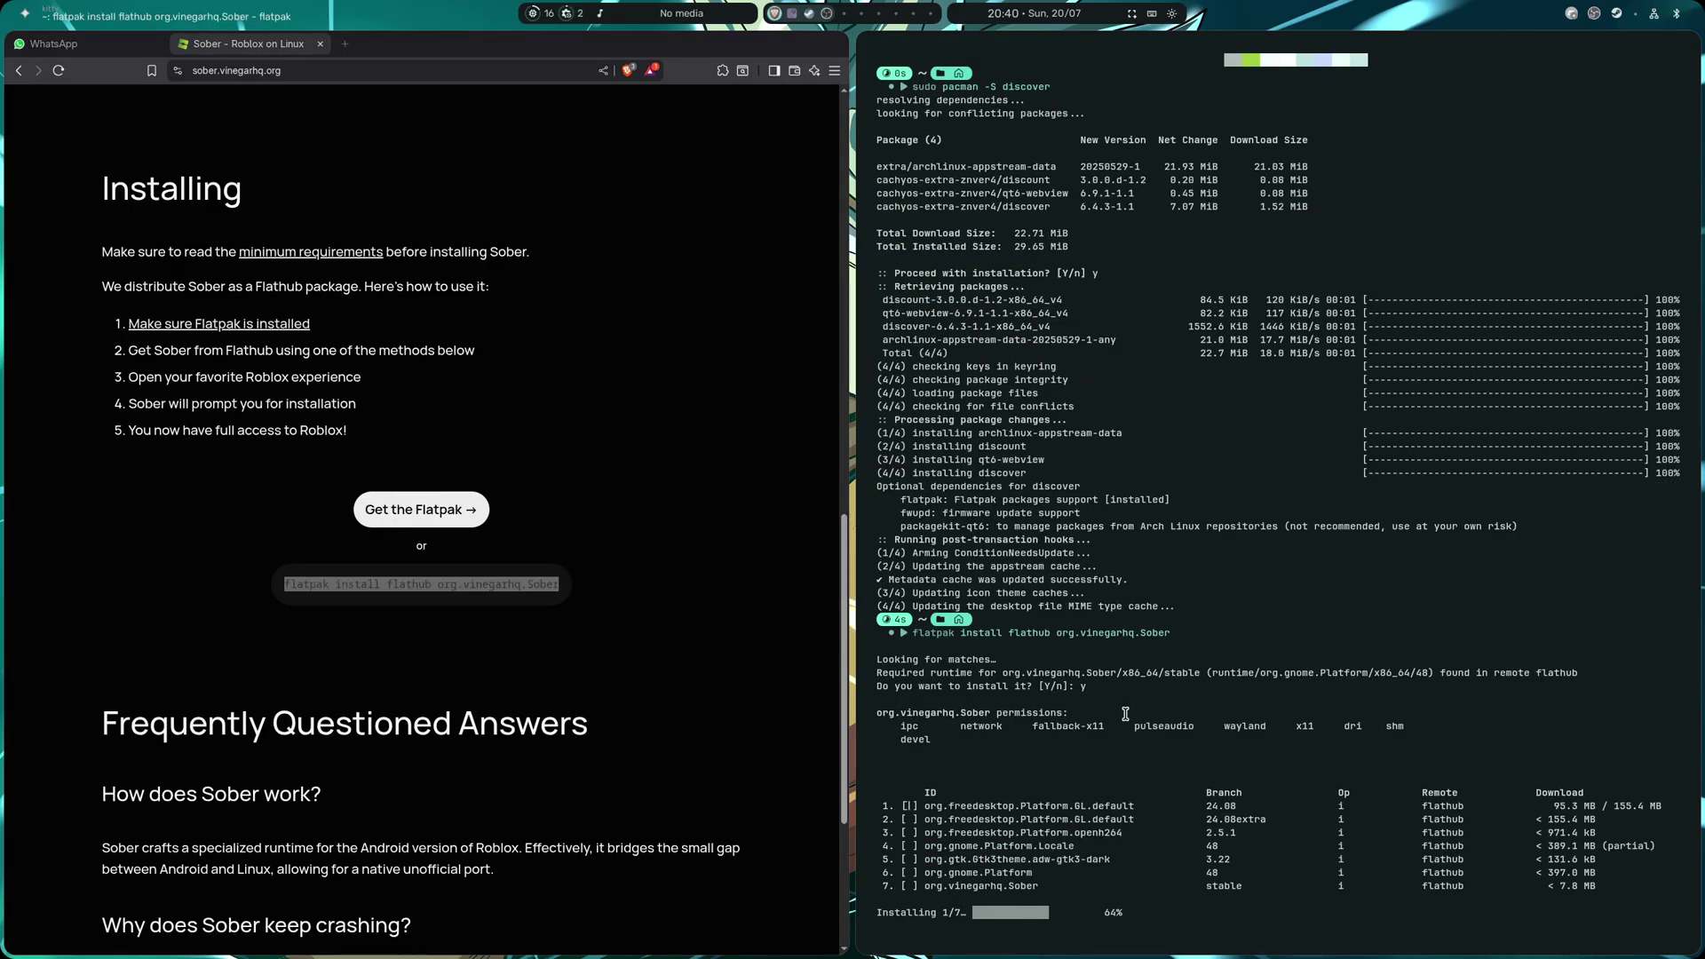
# - Reload the desktop shell so newly installed applications are indexed, and open Discover from the application launcher
pyautogui.press('super')
pyautogui.write('disco')
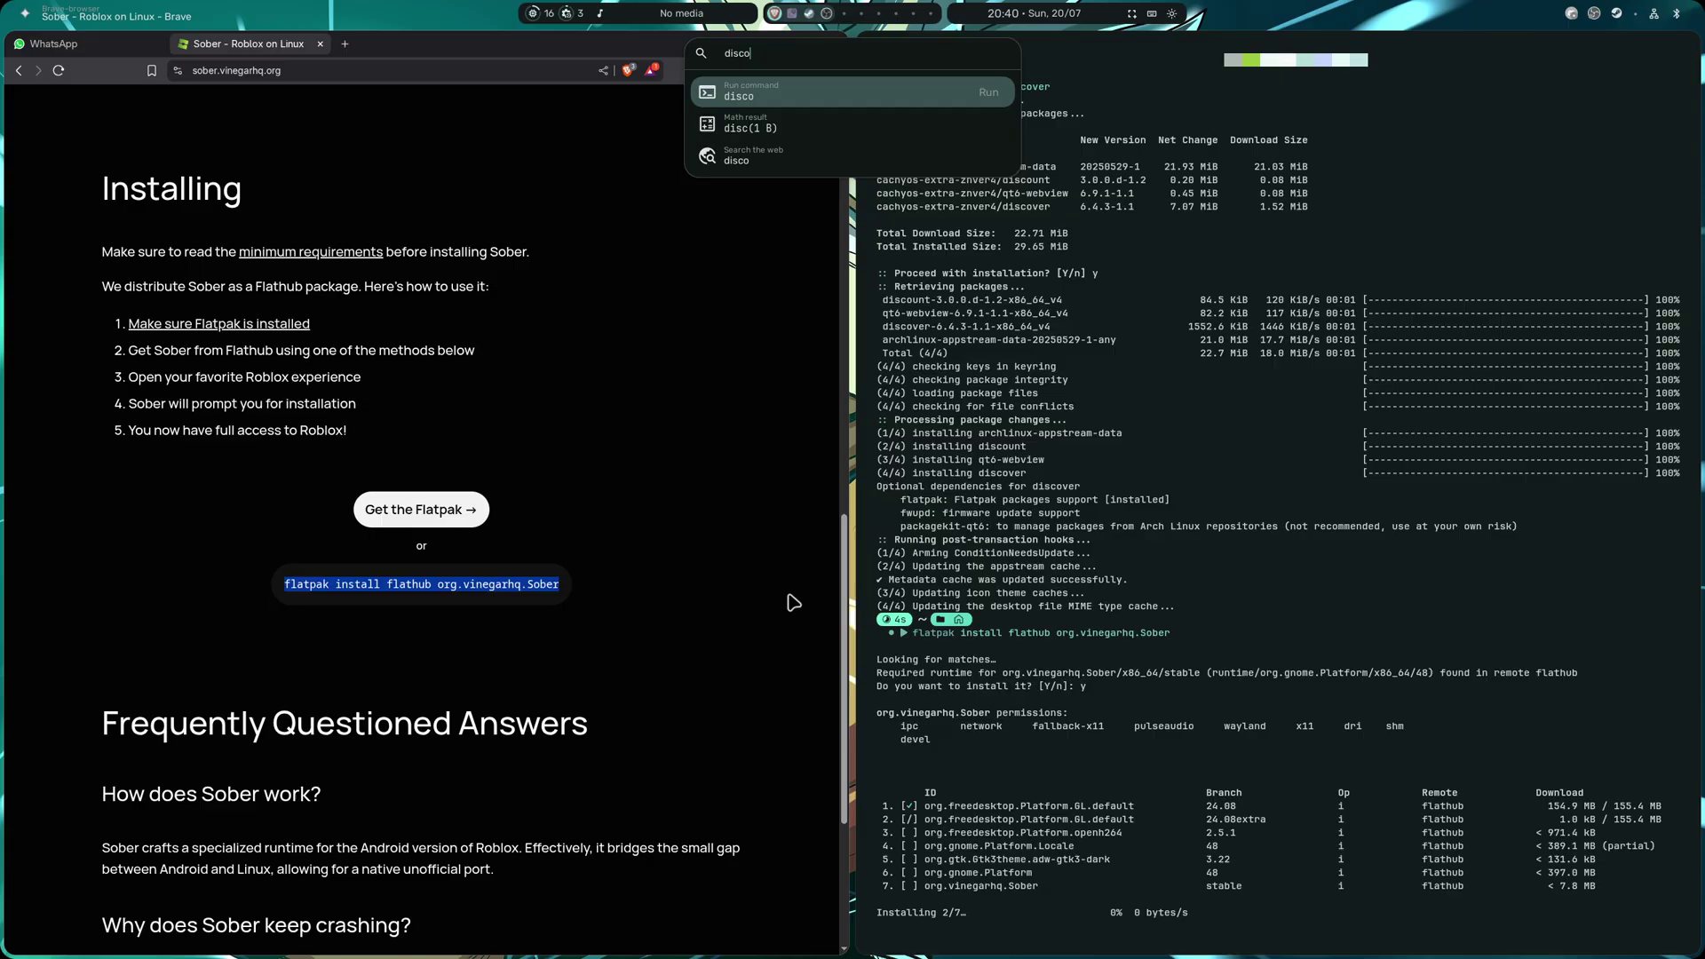
pyautogui.press('Escape')
pyautogui.press('ctrl+super+r')
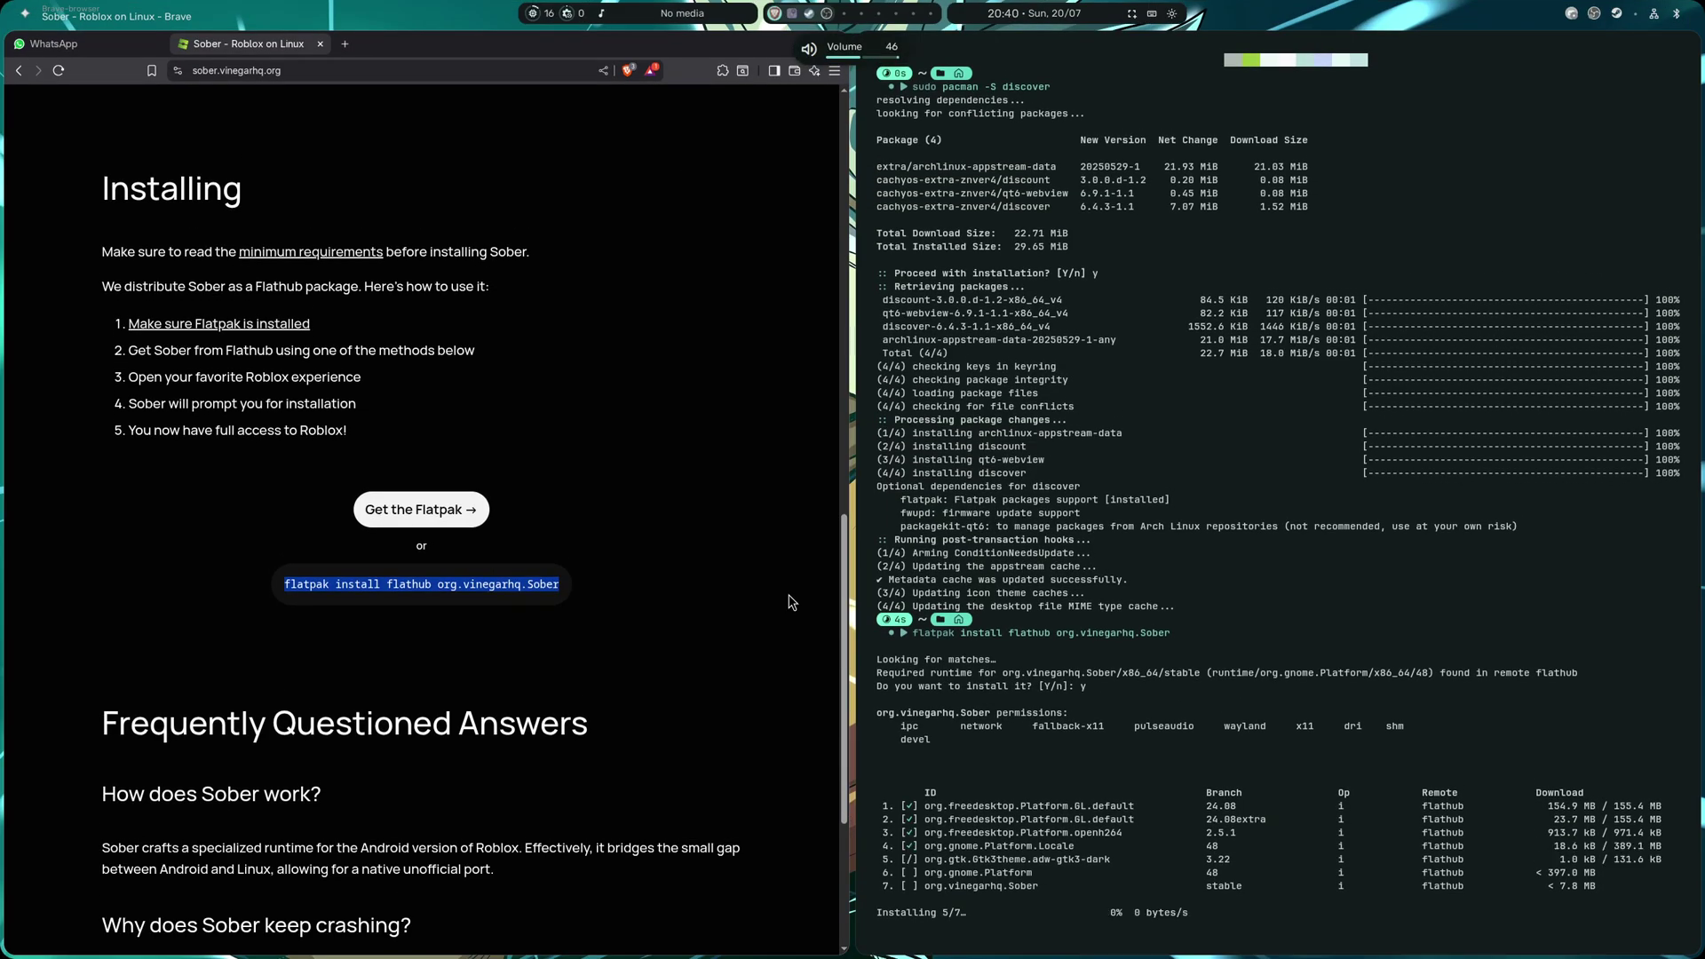
pyautogui.press('super')
pyautogui.write('disc')
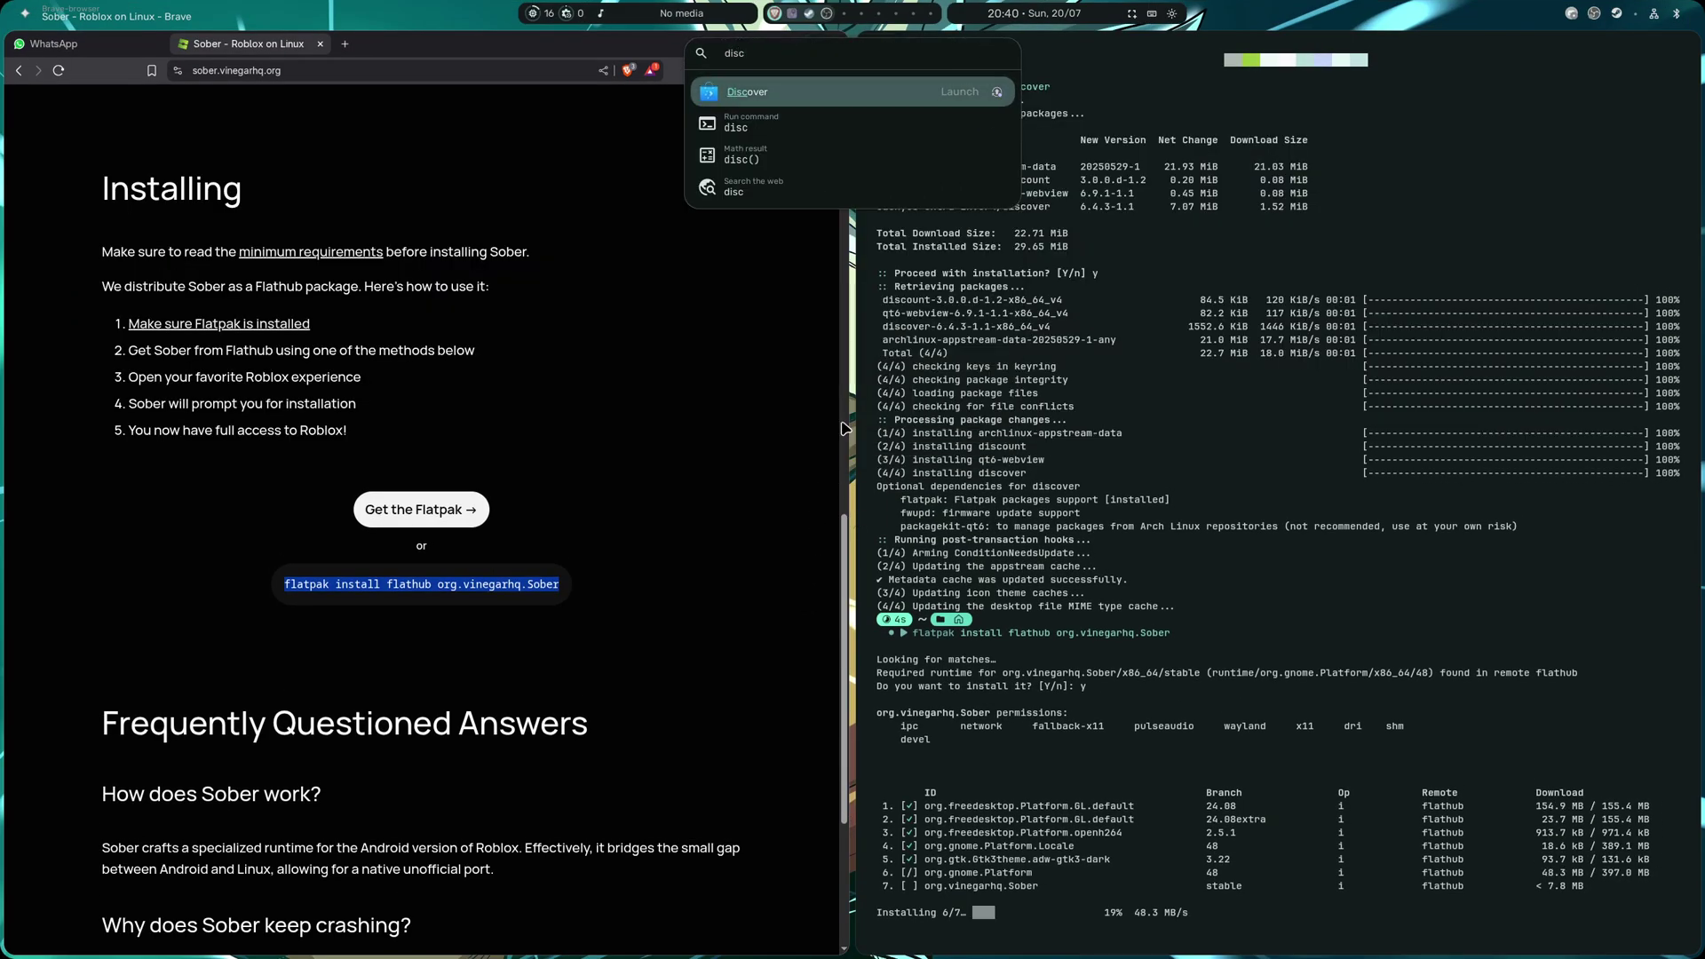
pyautogui.press('Return')
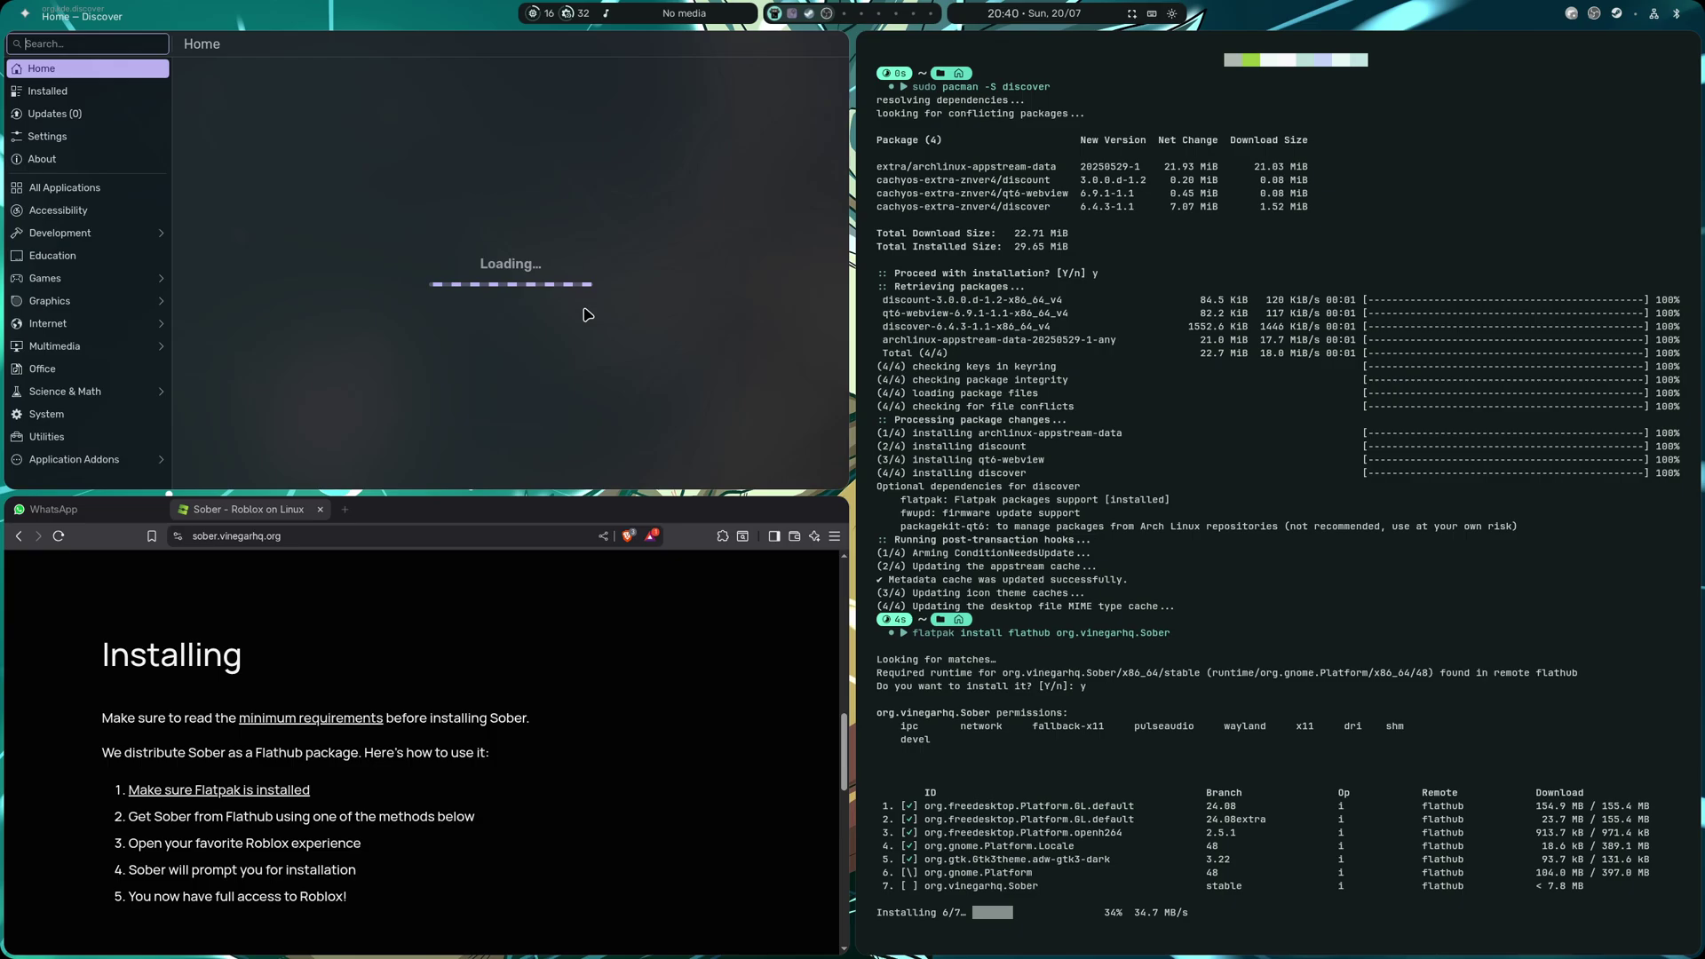
# - Search Discover for sober and close the software store
pyautogui.write('so')
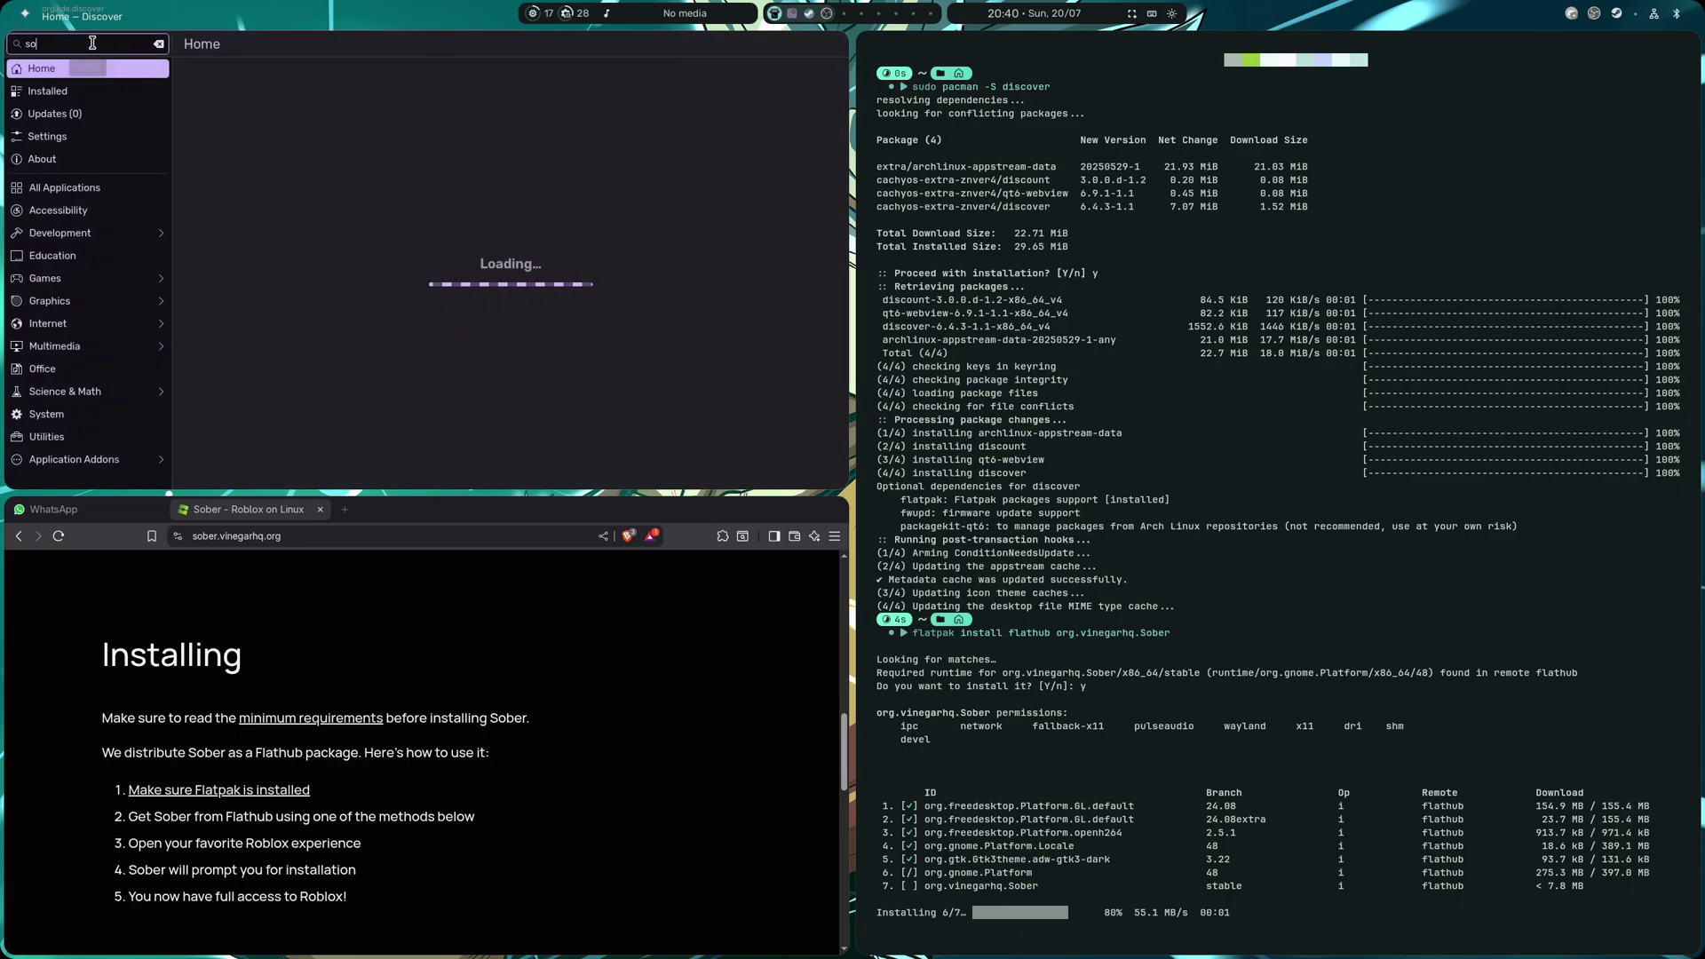
pyautogui.write('ber')
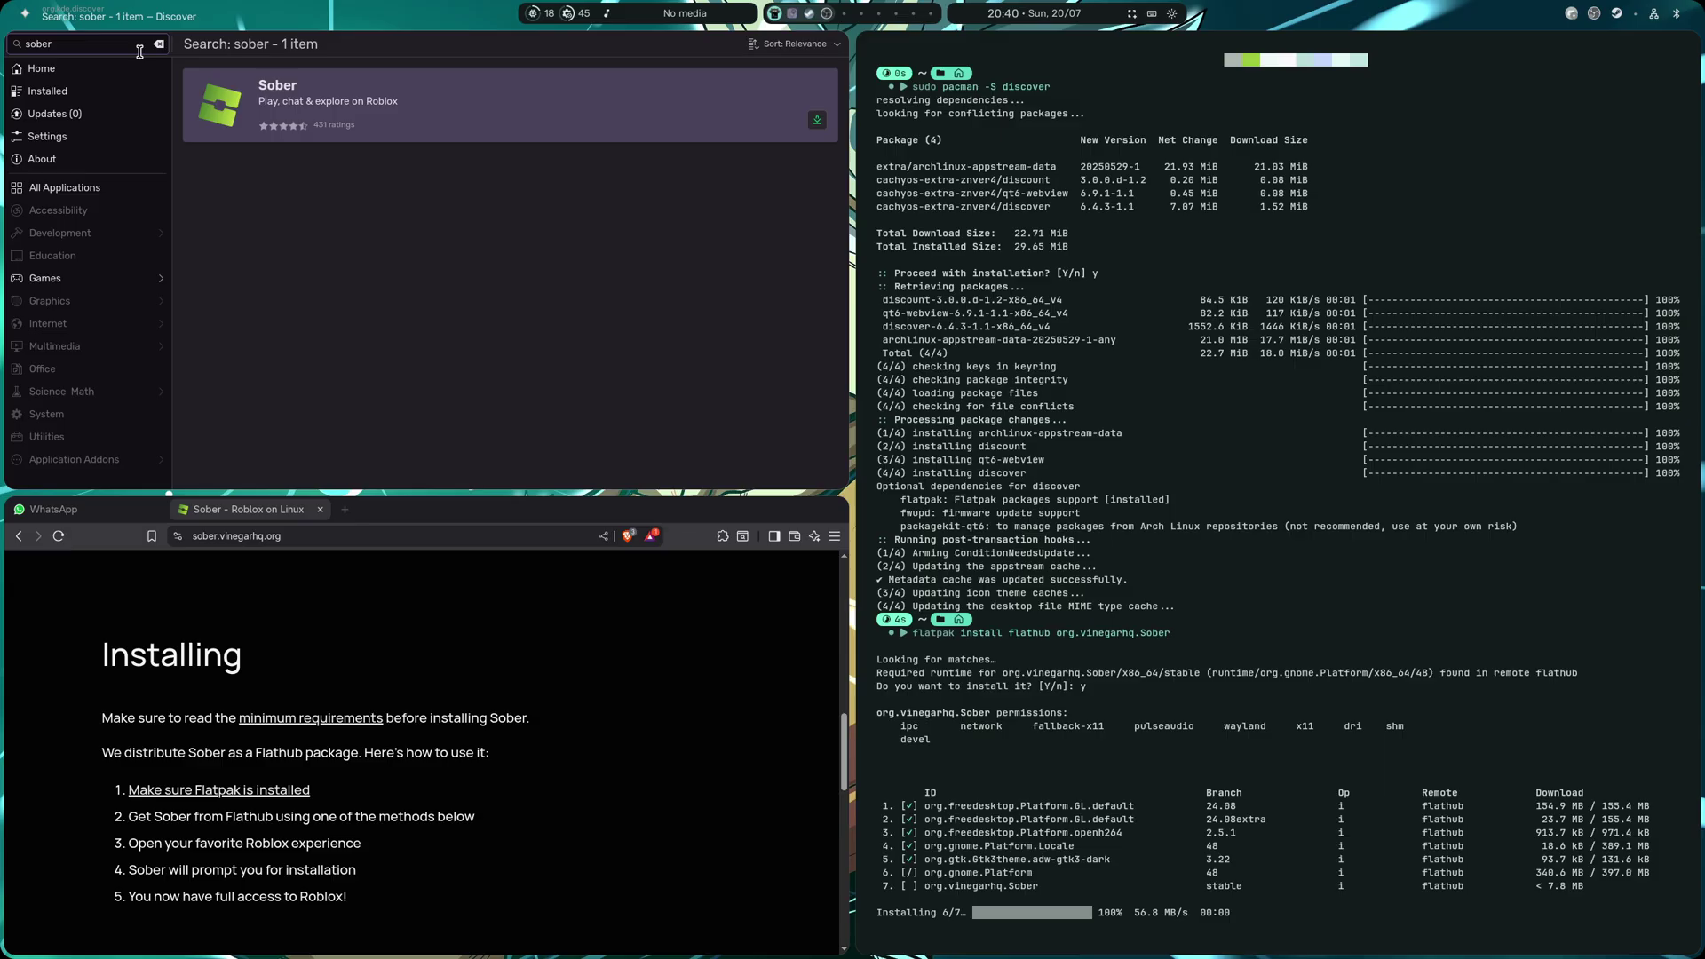
pyautogui.press('super+q')
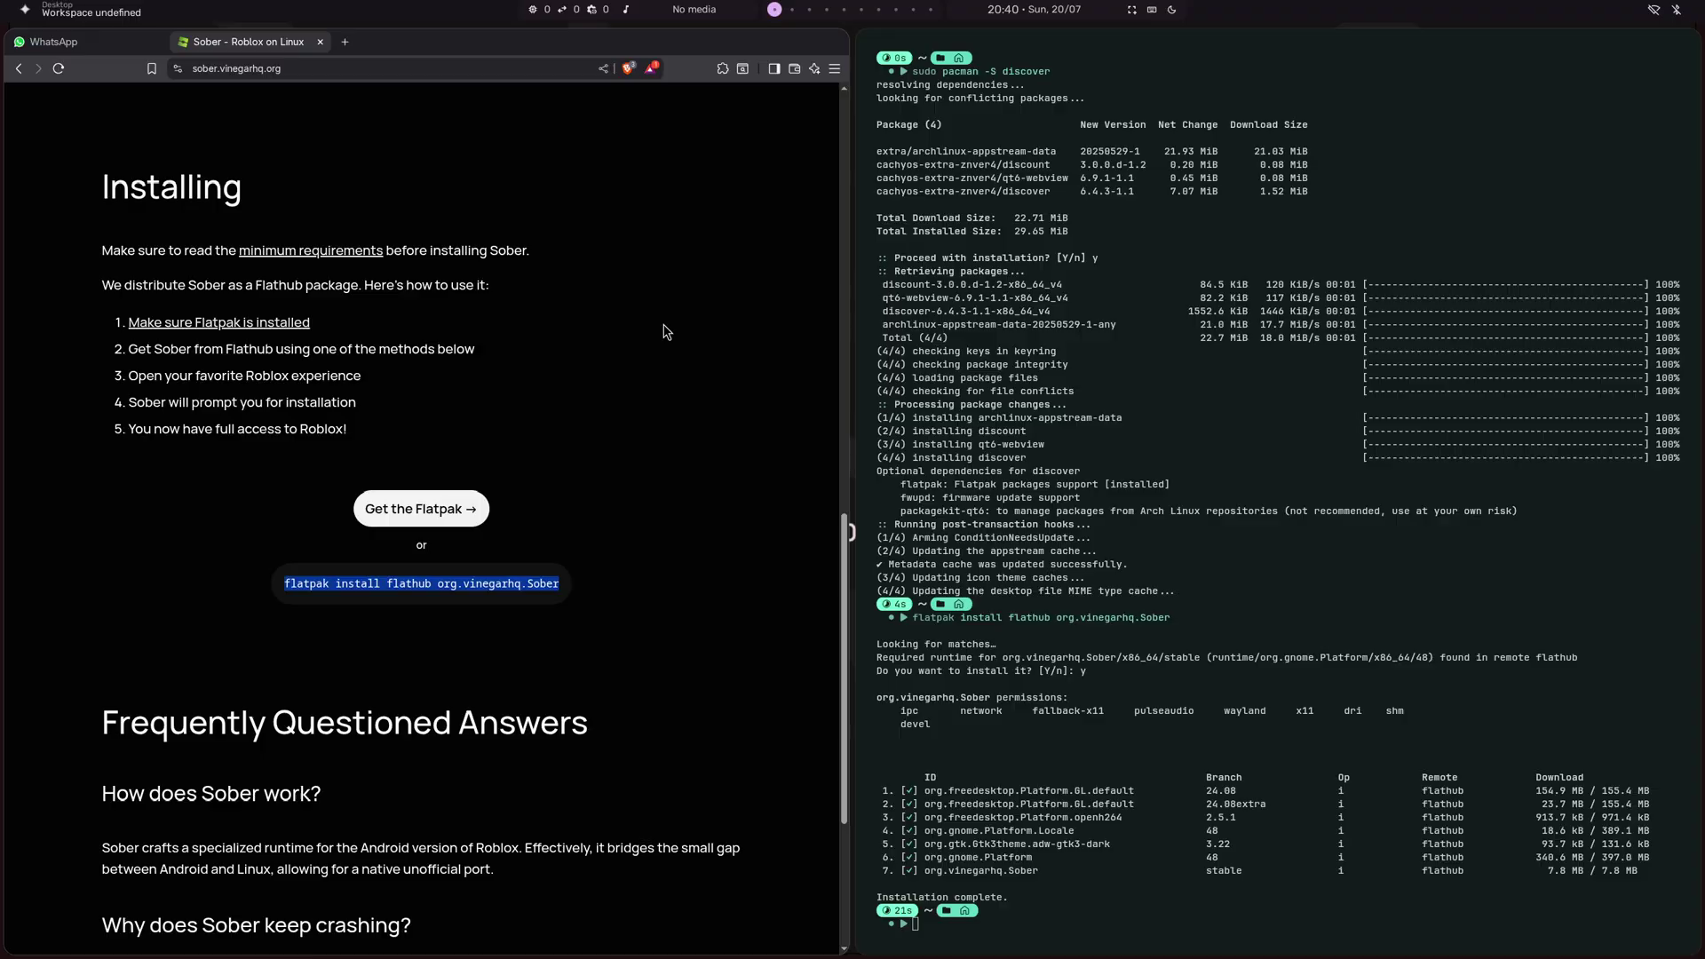
# - Open Sober from the application launcher and continue past its welcome screen
pyautogui.press('super')
pyautogui.write('s')
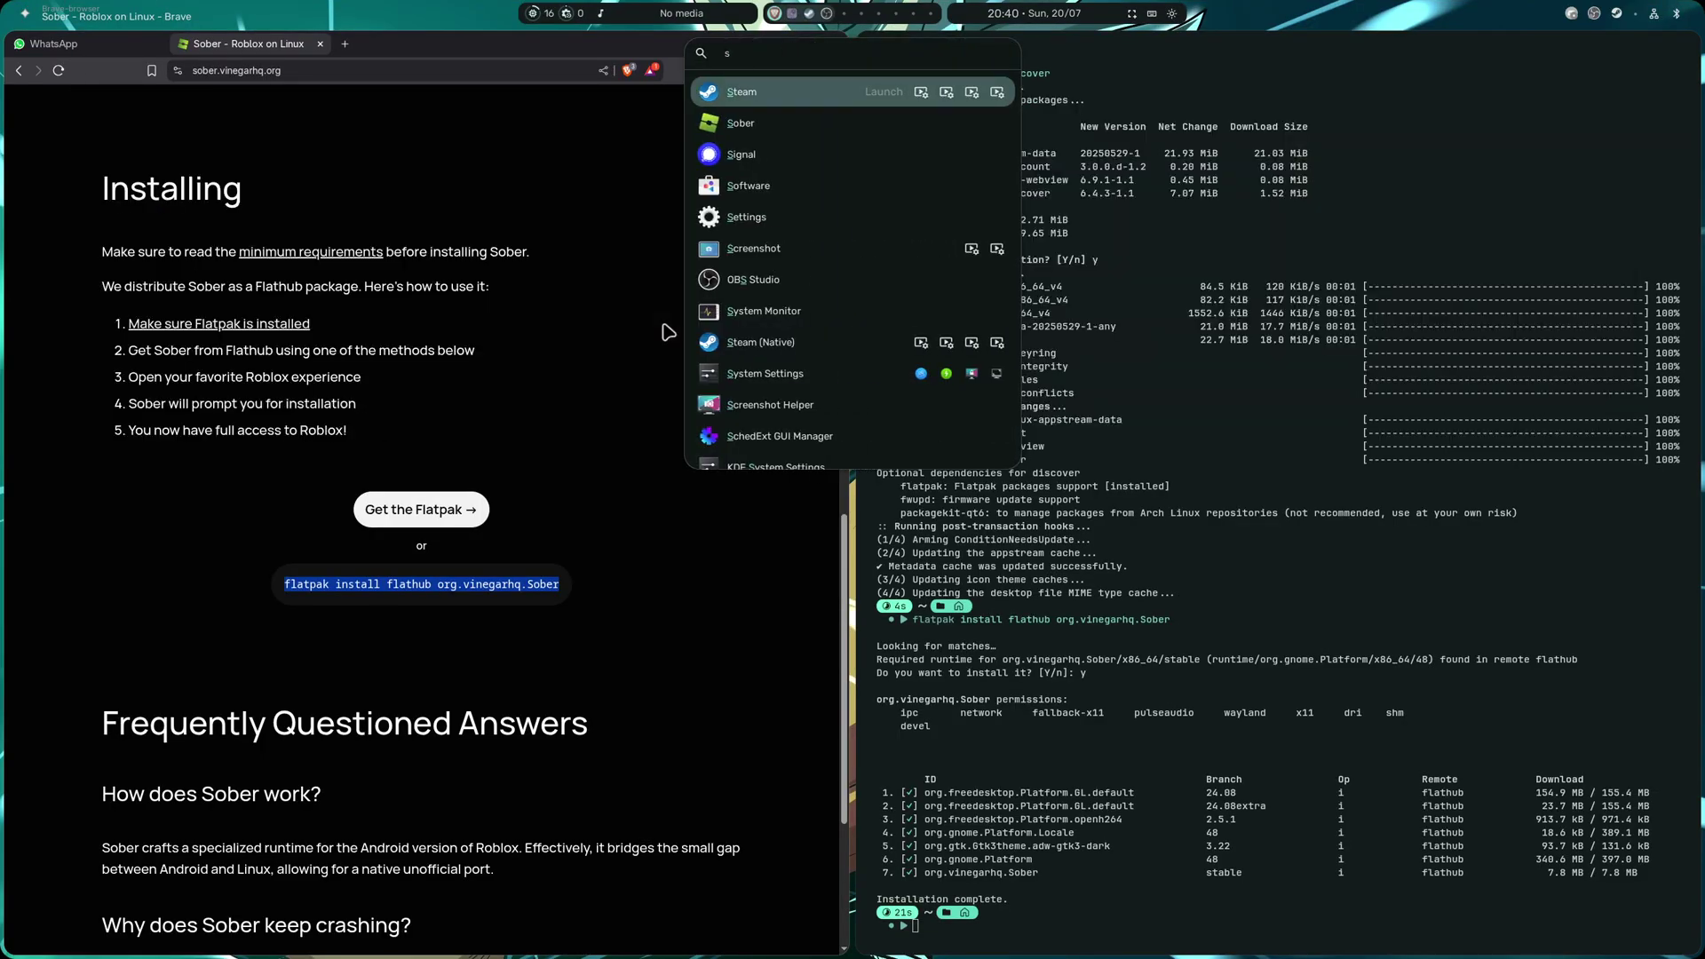
pyautogui.press('Down')
pyautogui.press('Return')
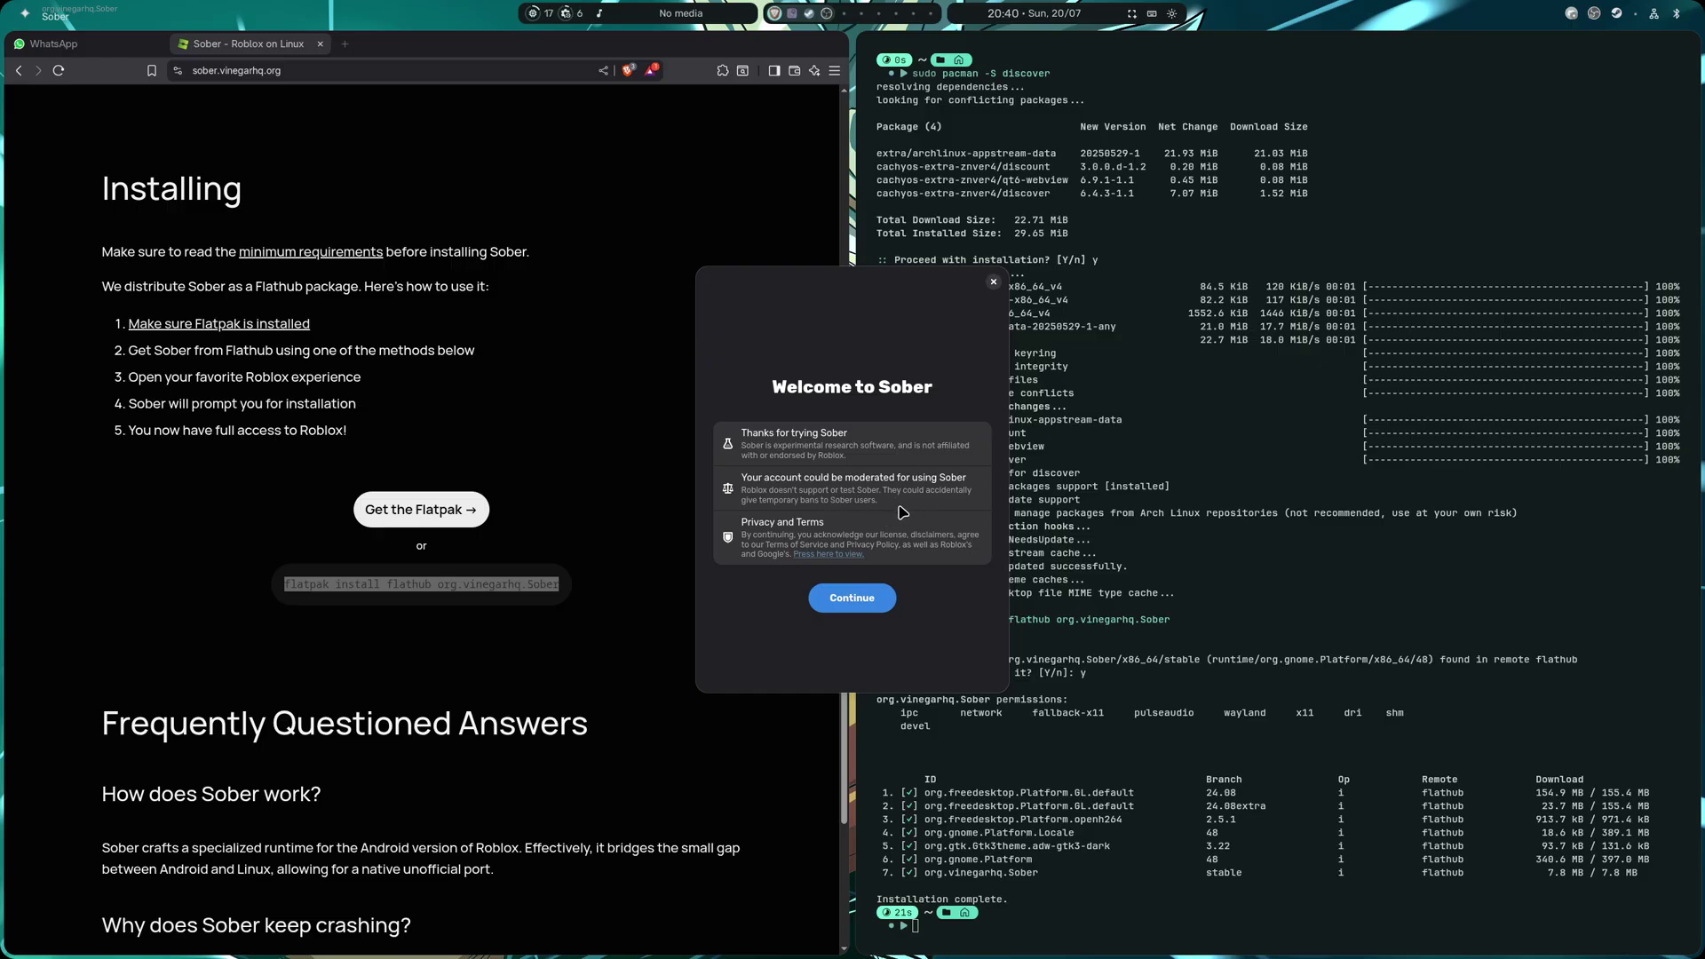
pyautogui.click(854, 599)
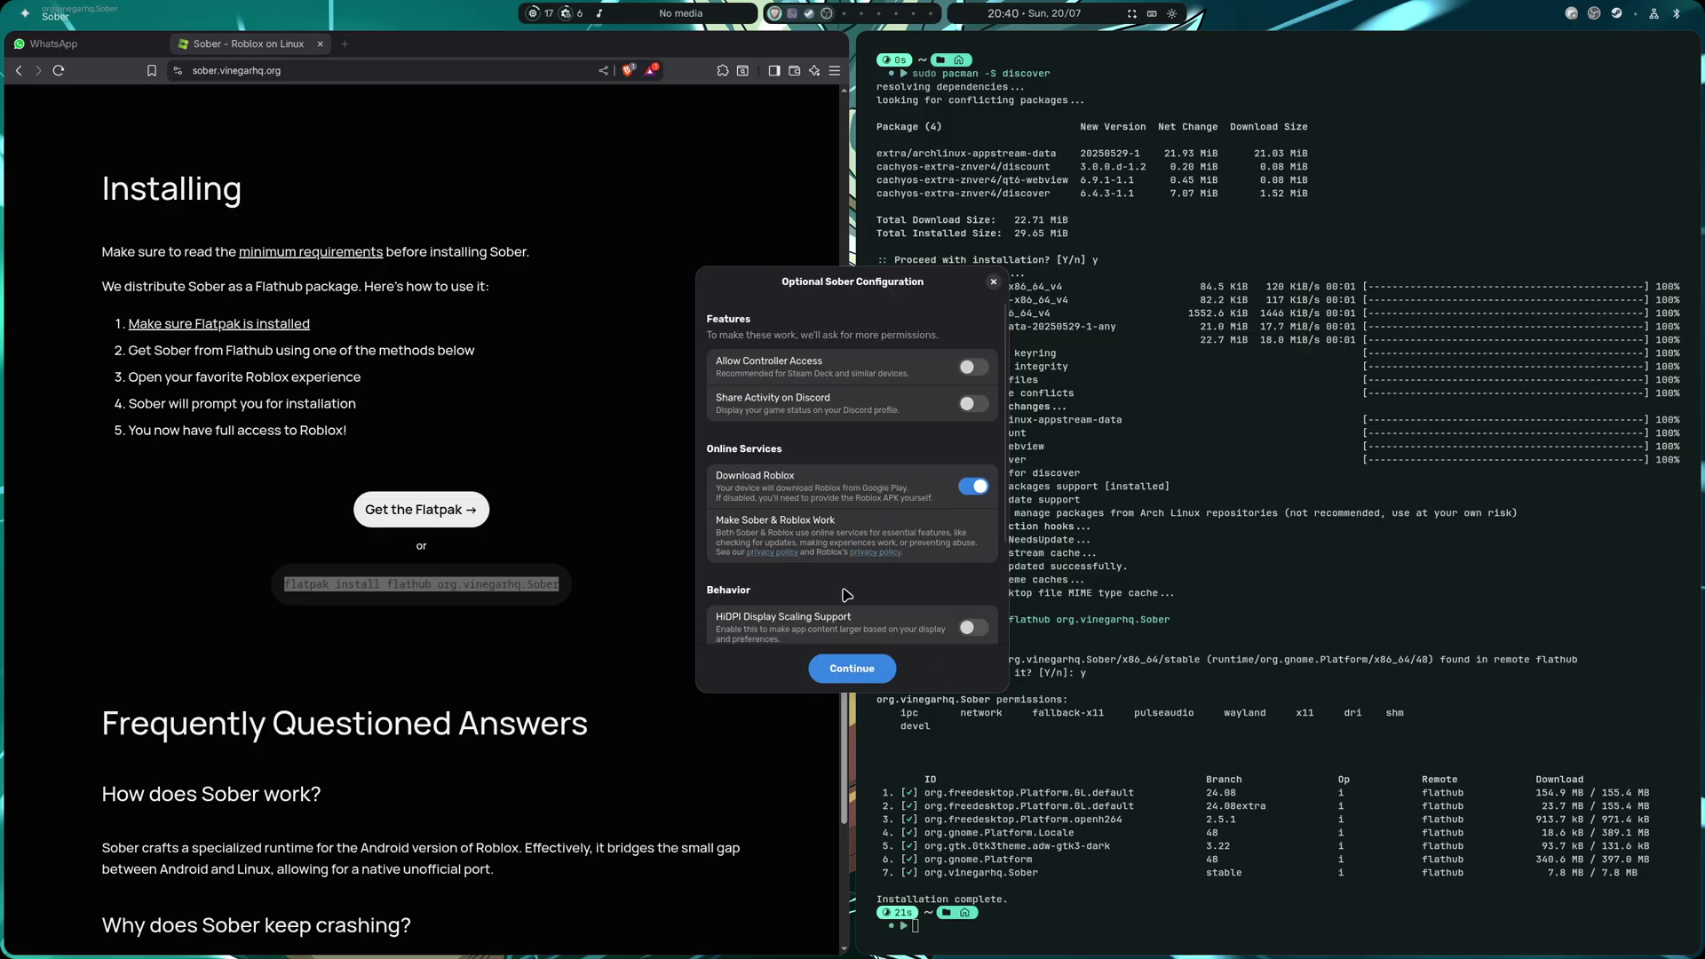
# - Enable Allow Controller Access and Share Activity on Discord, review the remaining Sober options, and continue the setup
pyautogui.click(973, 367)
pyautogui.click(958, 410)
pyautogui.scroll(-3, 932, 515)
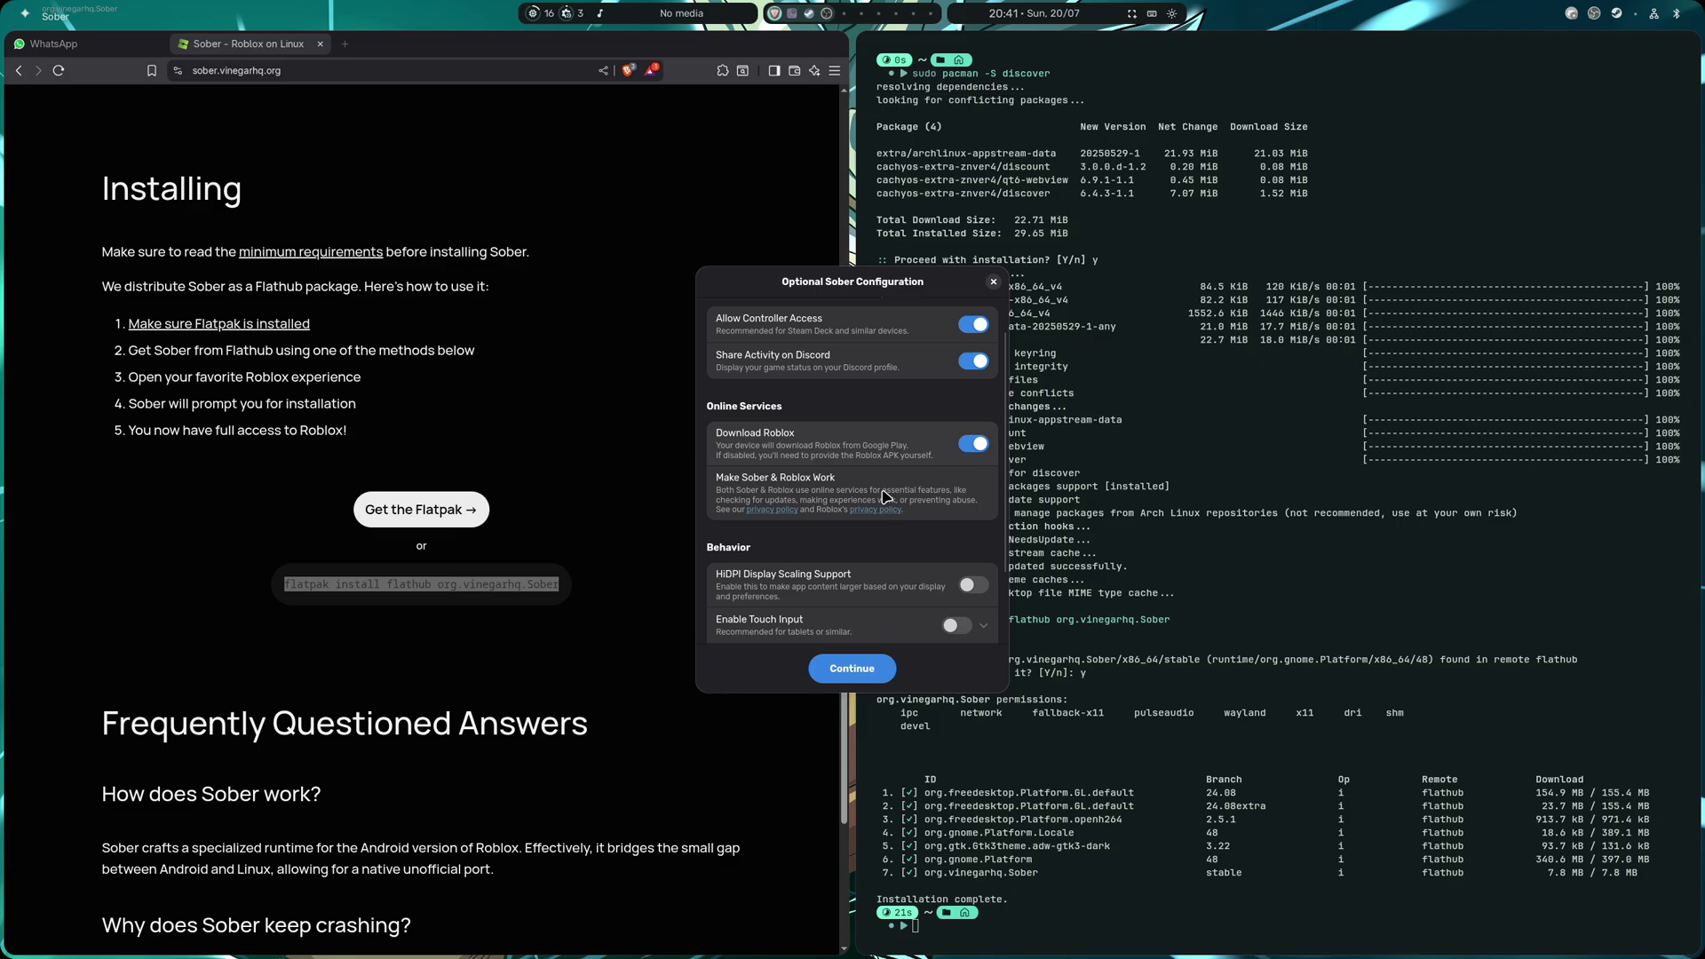
pyautogui.scroll(3, 924, 495)
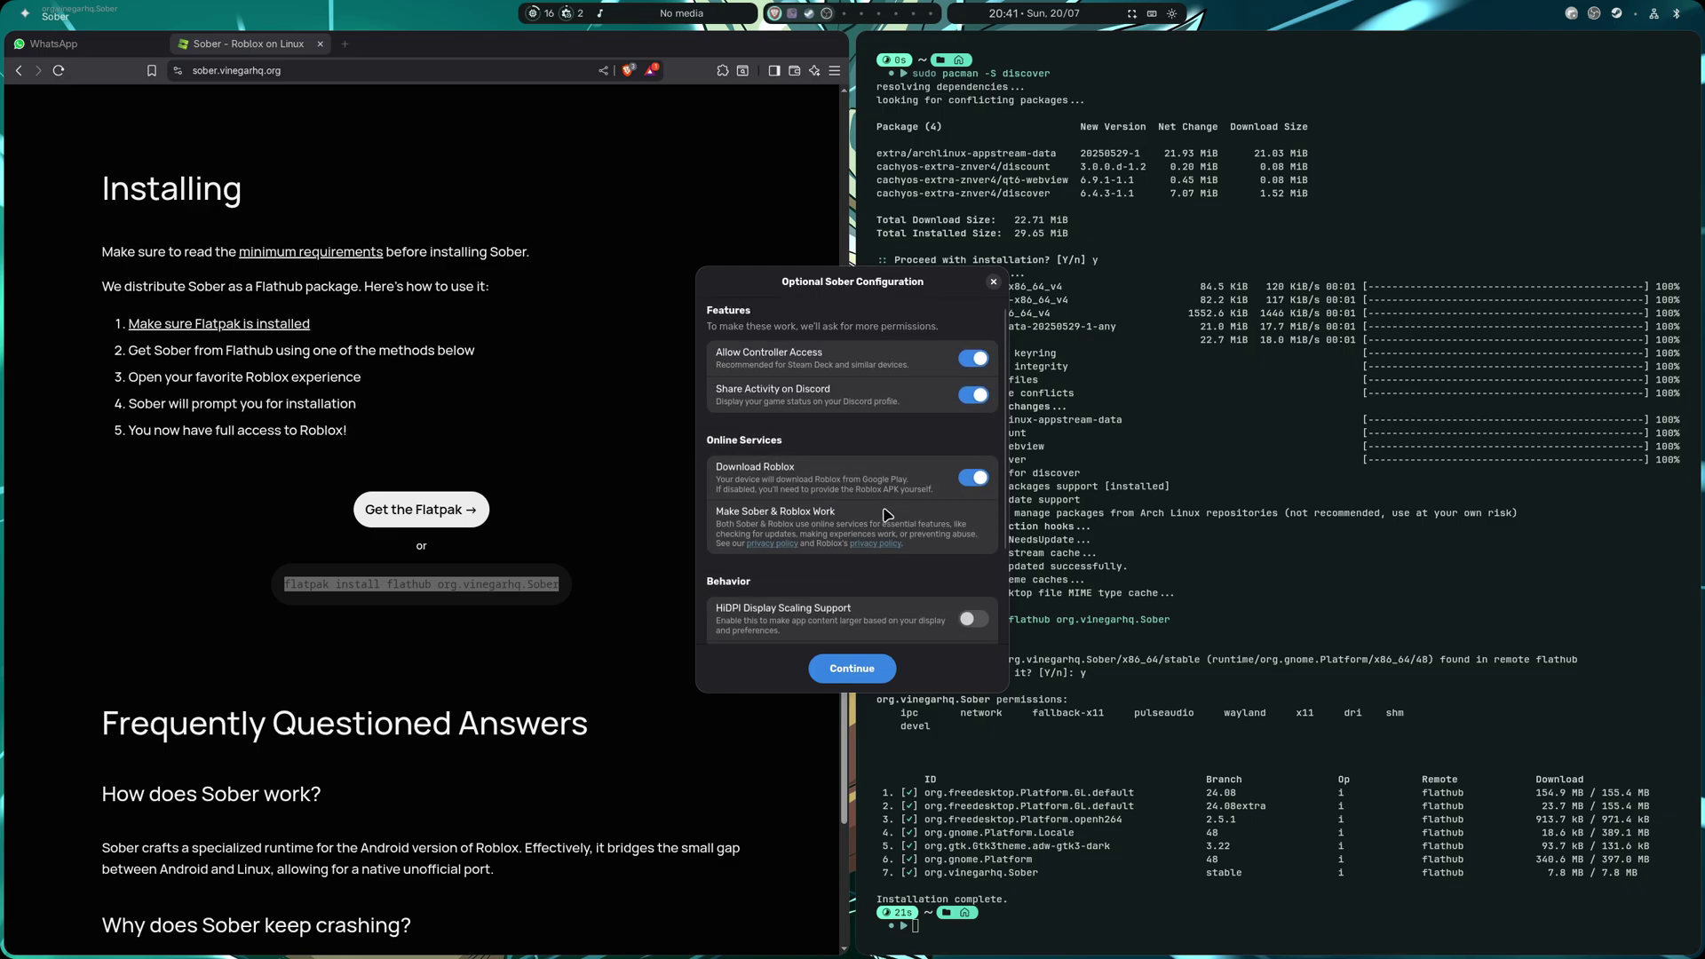
pyautogui.scroll(-2, 934, 547)
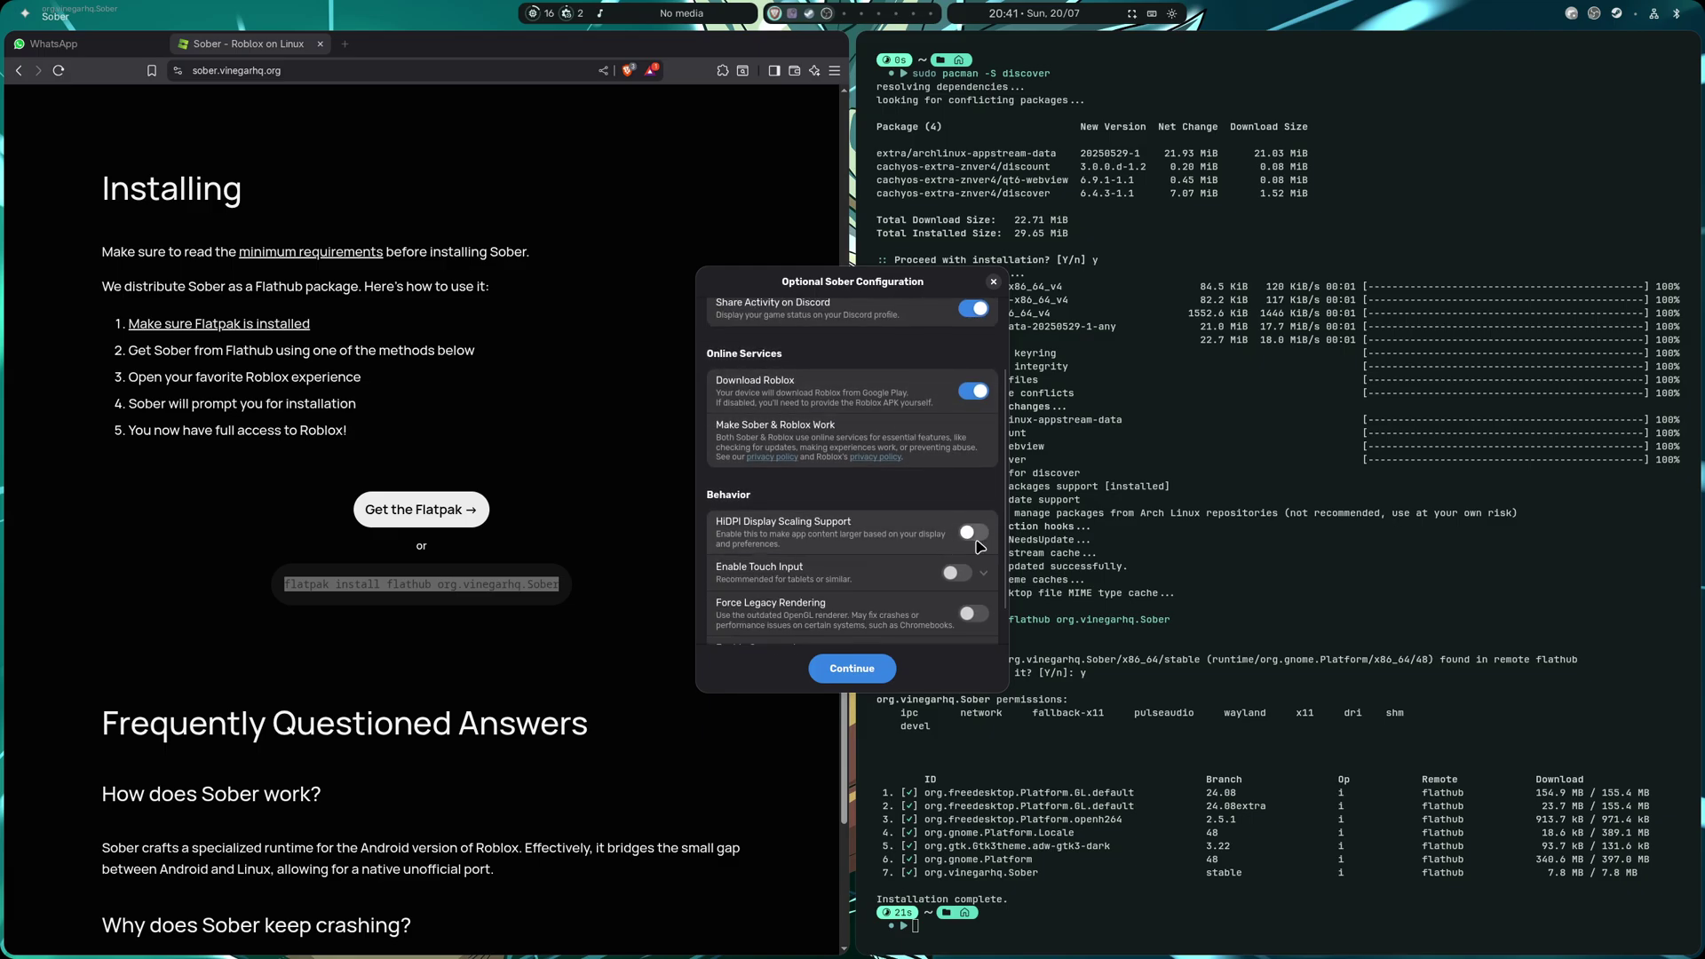
pyautogui.scroll(-1, 948, 568)
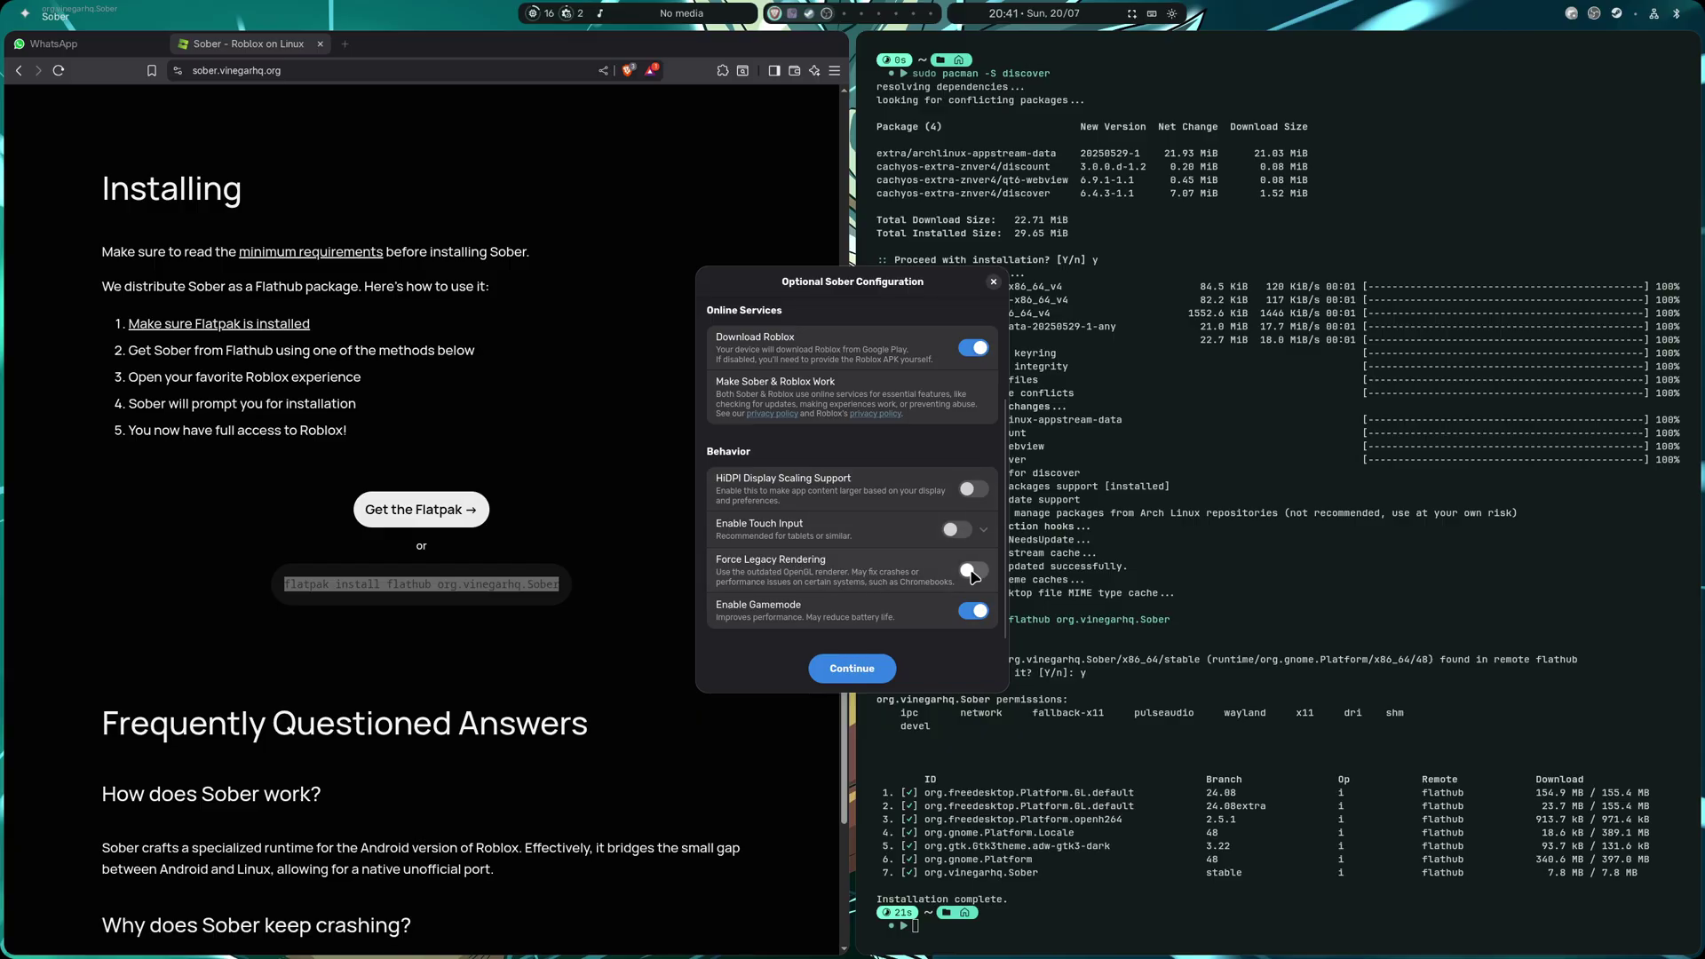
pyautogui.click(852, 667)
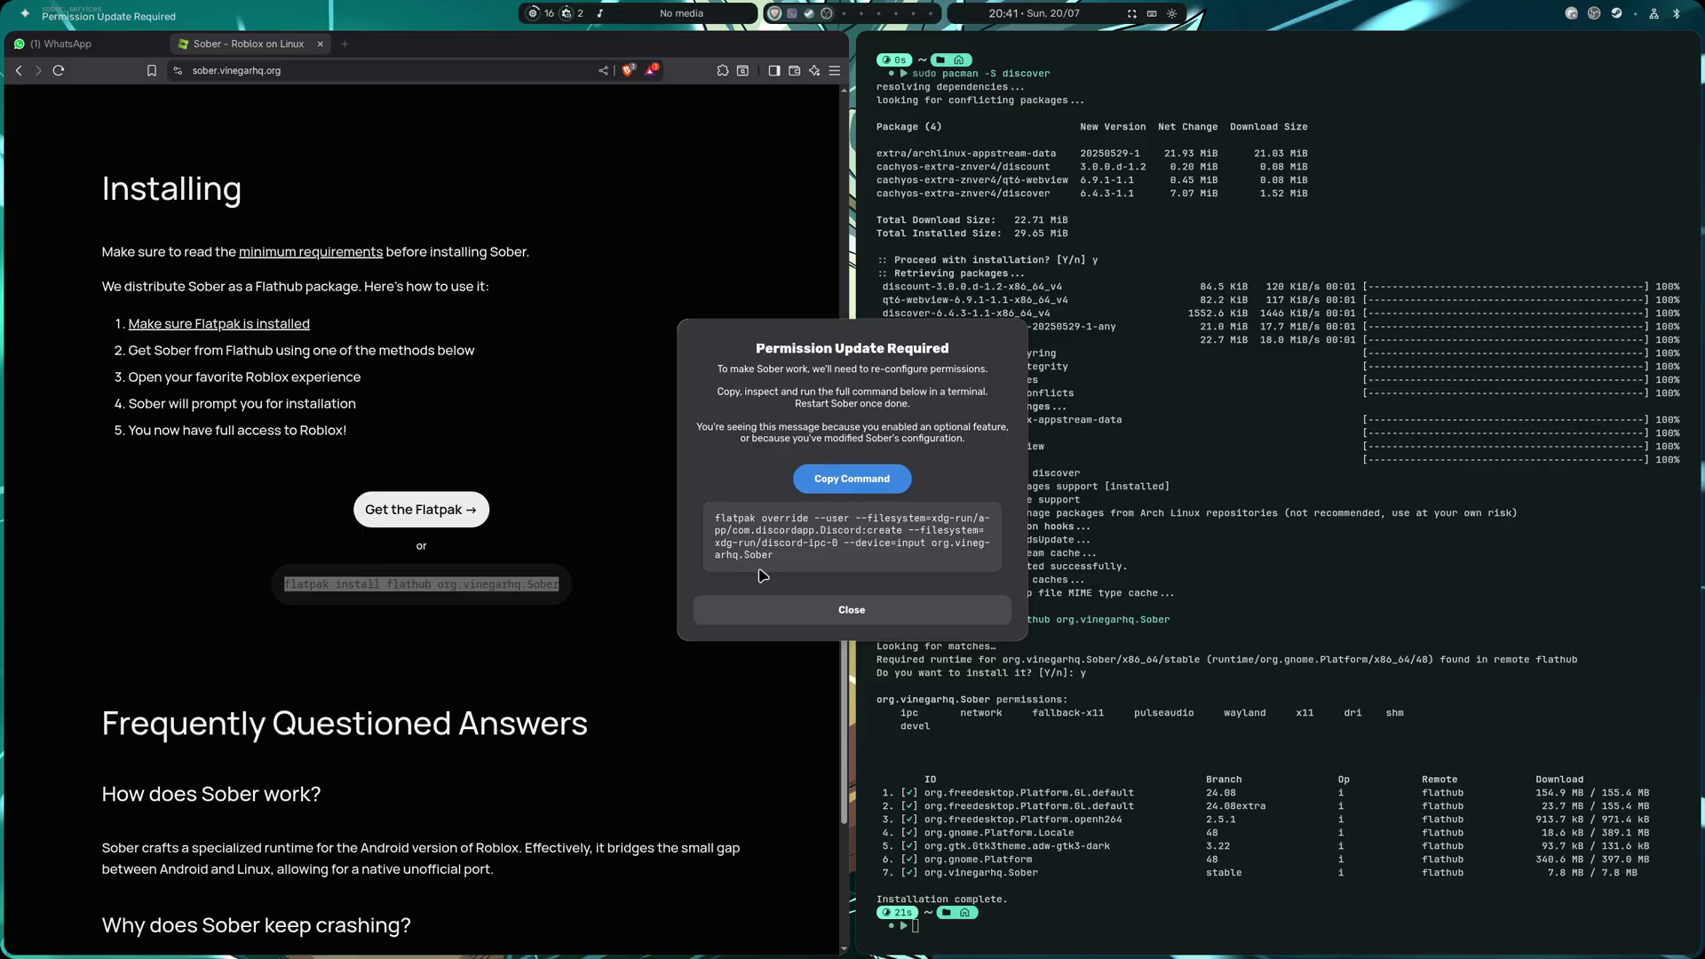
pyautogui.click(857, 611)
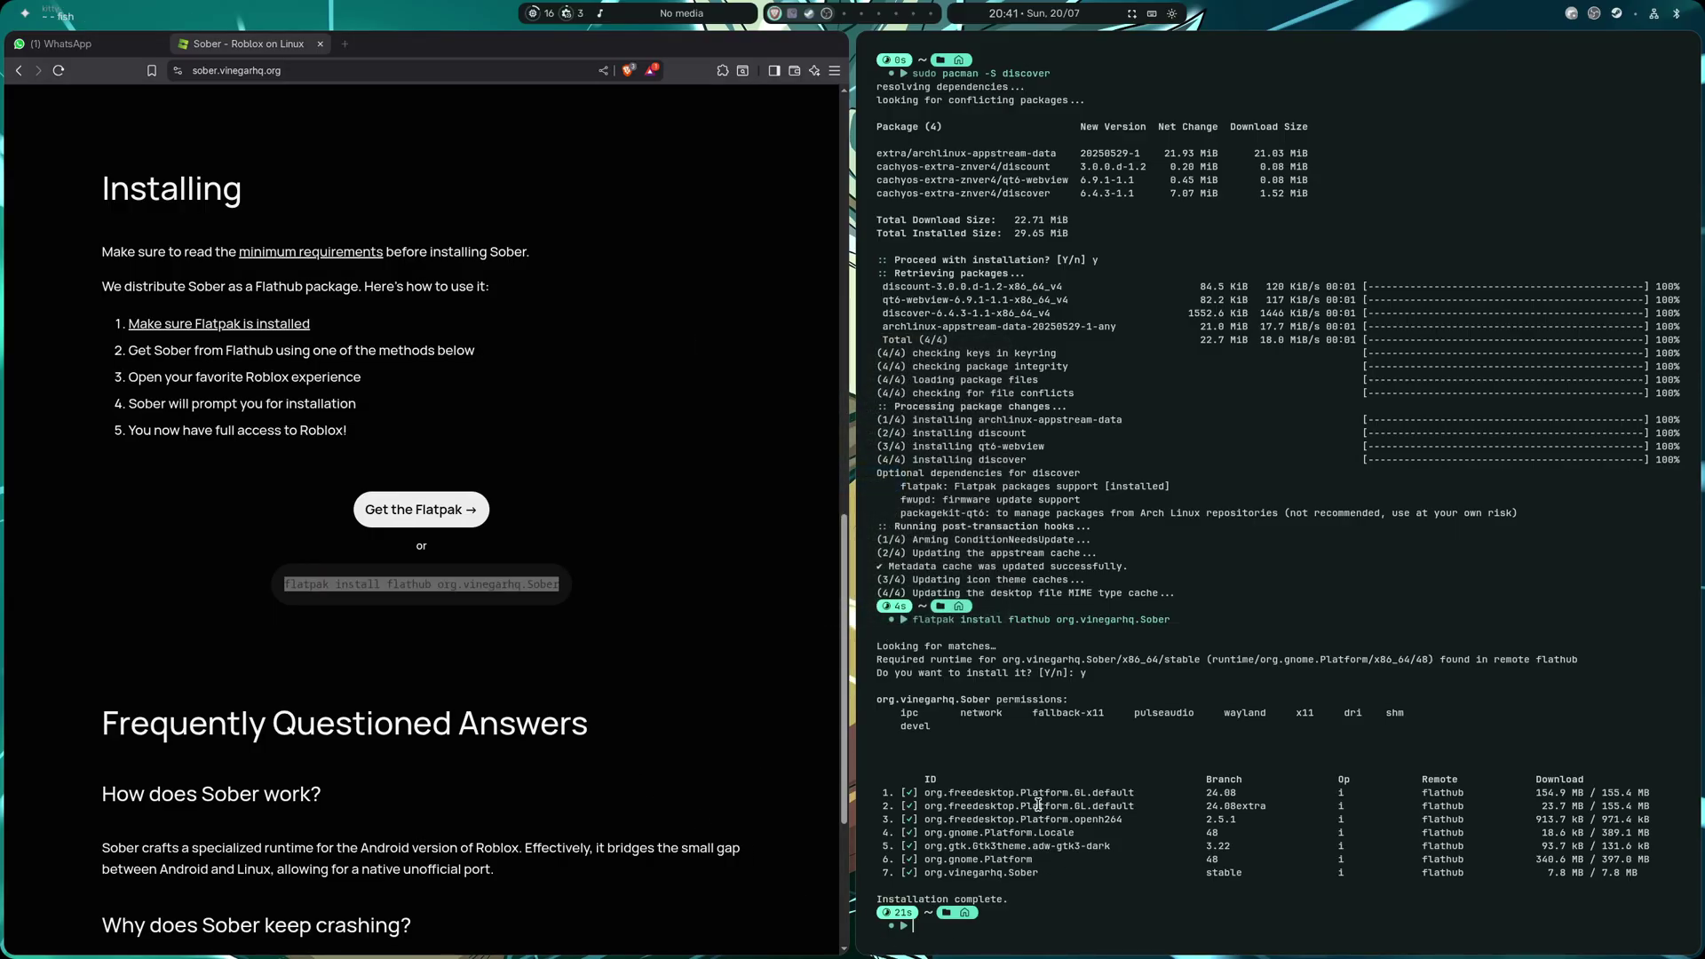
pyautogui.write('sdasd')
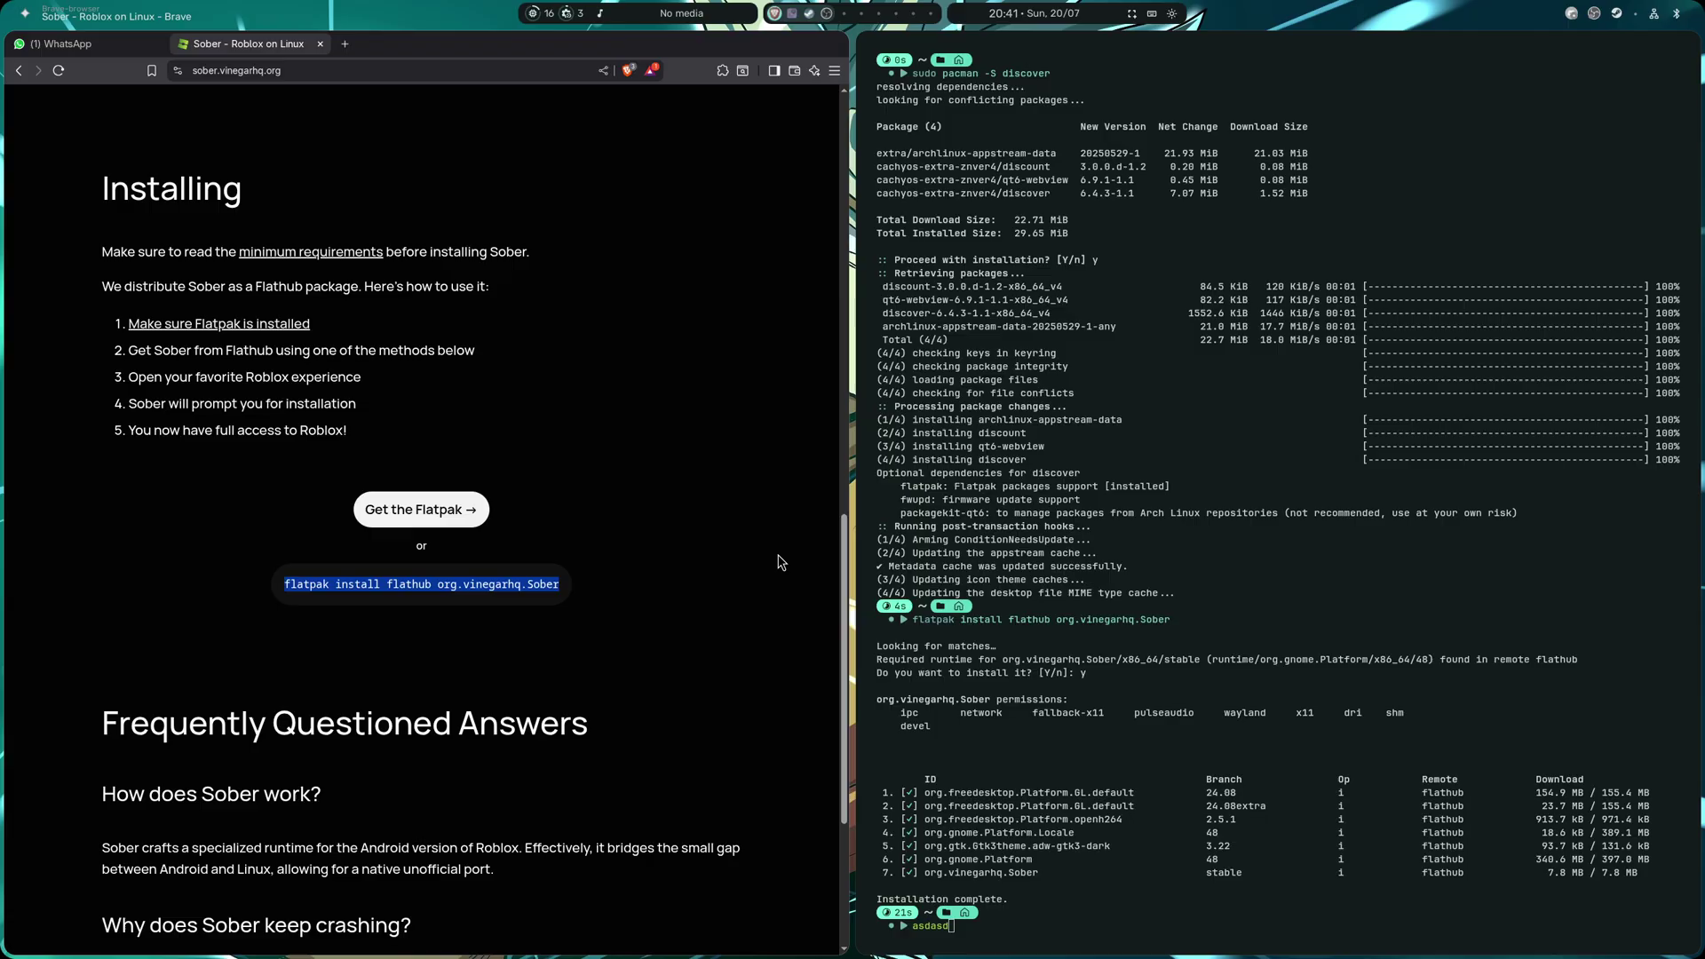
pyautogui.press('super')
pyautogui.write('sob')
pyautogui.press('Return')
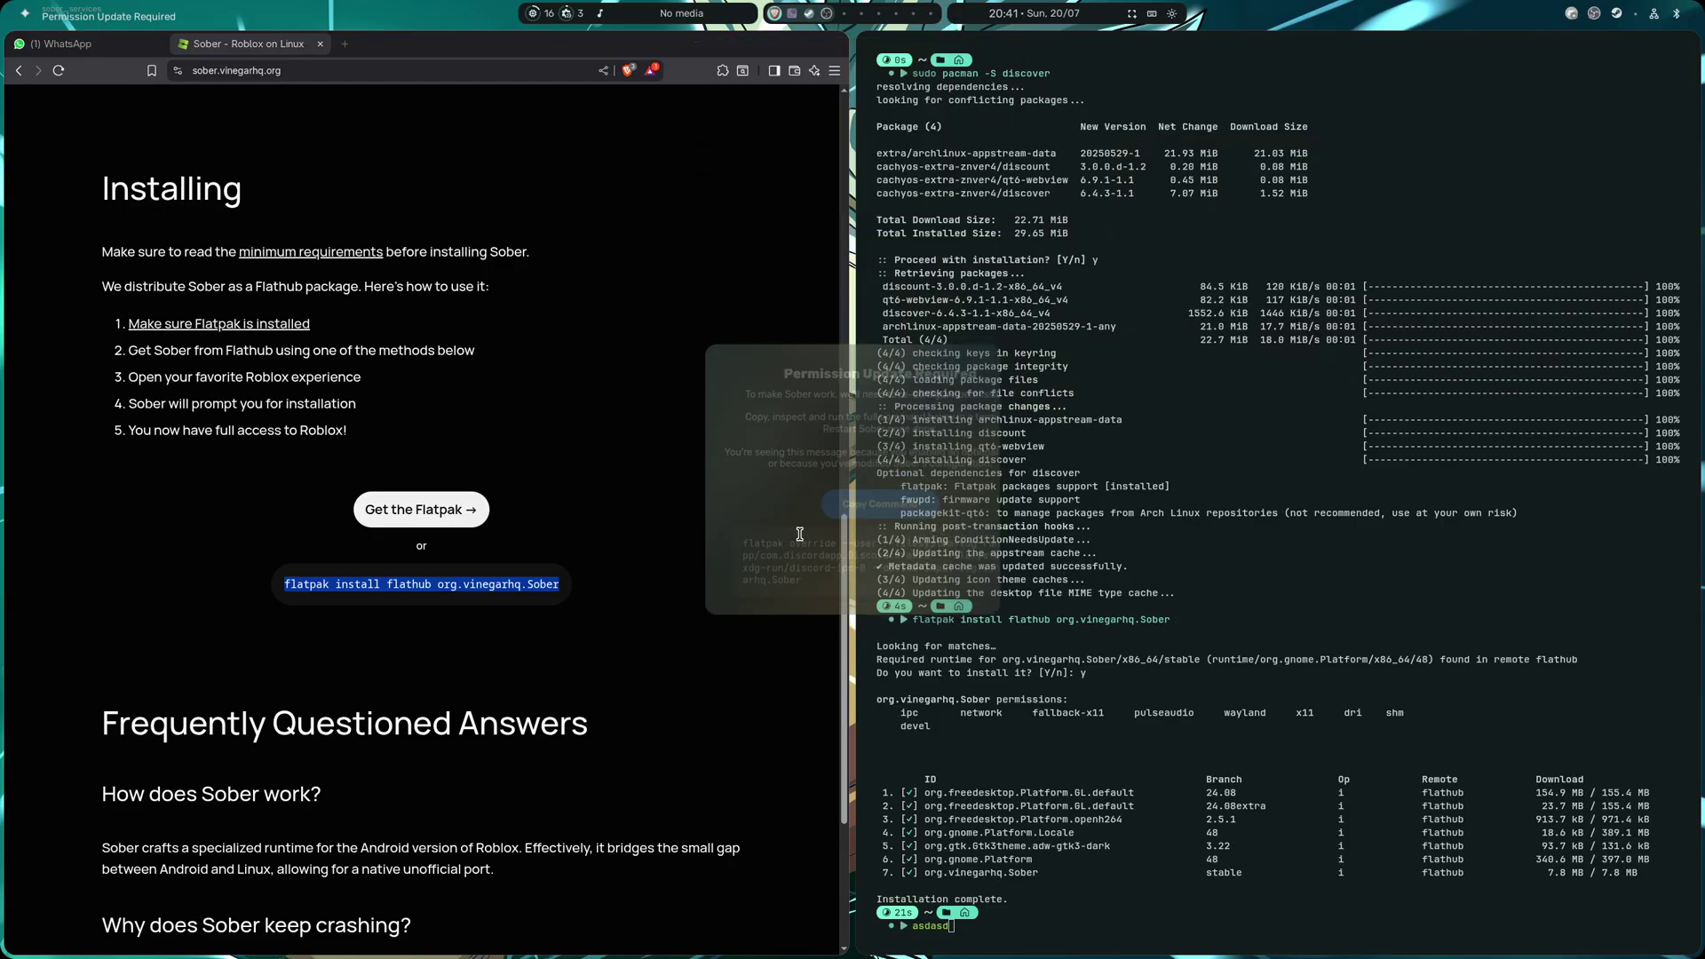
# - Copy the flatpak override command from the Permission Update Required dialog and run it in the terminal in place of the stray text
pyautogui.click(852, 478)
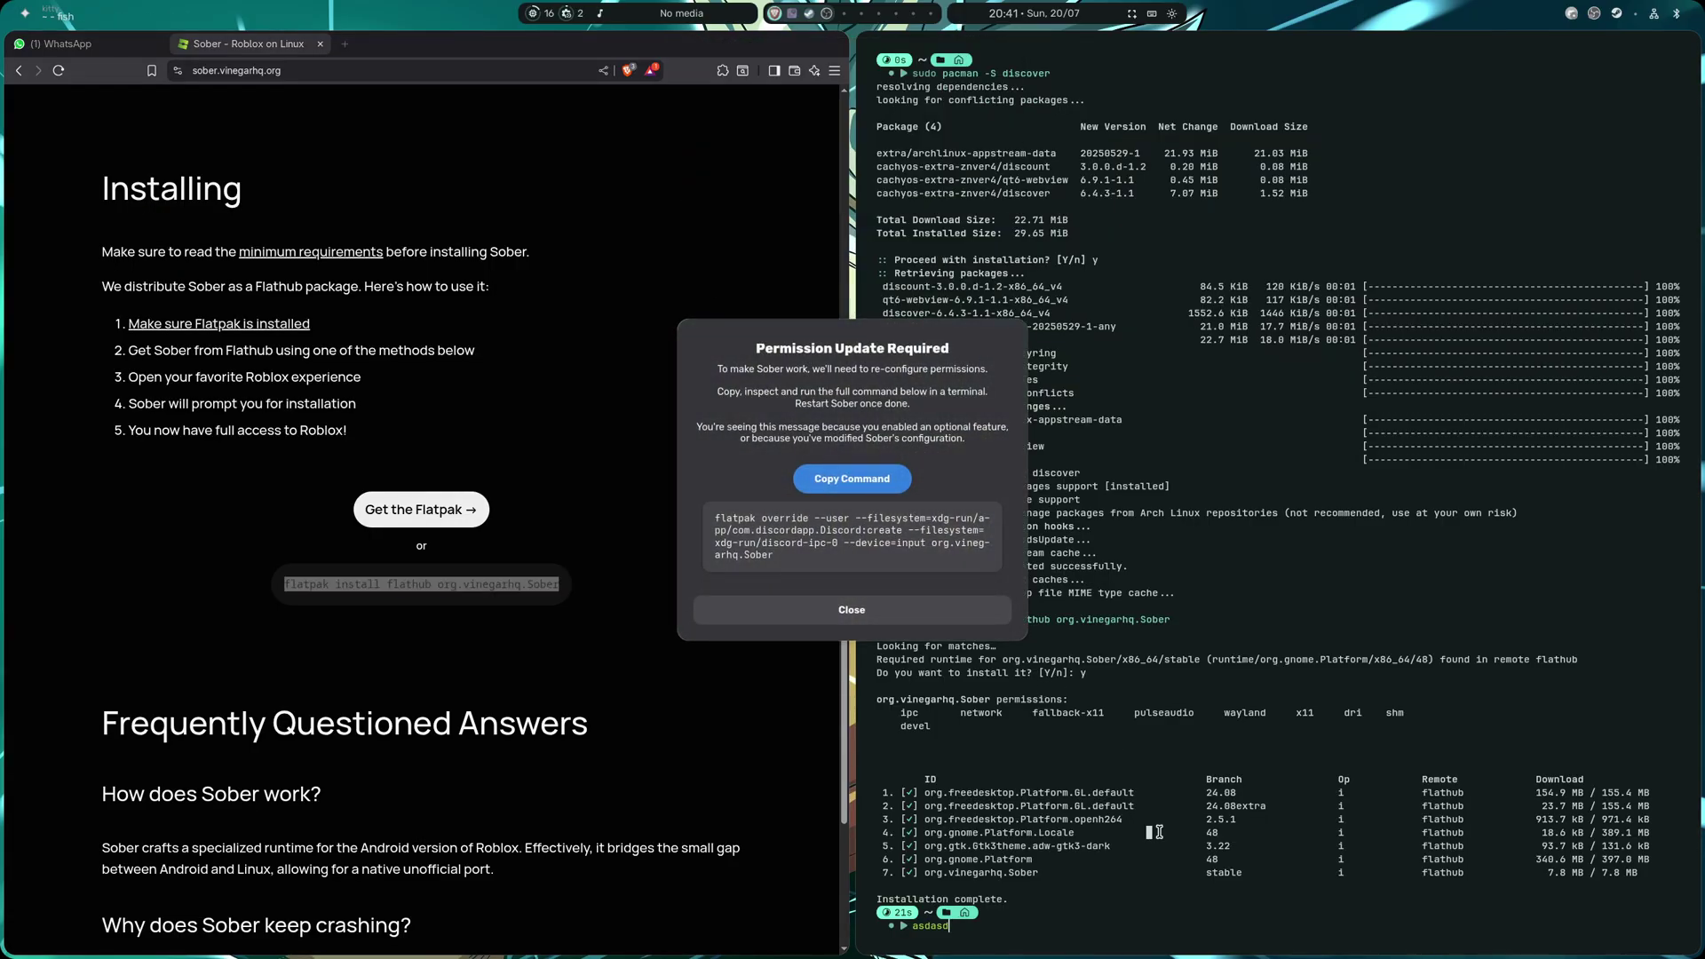
pyautogui.press('BackSpace')
pyautogui.press('BackSpace')
pyautogui.press('BackSpace')
pyautogui.press('BackSpace')
pyautogui.press('BackSpace')
pyautogui.press('BackSpace')
pyautogui.write('flatpak override --user --filesystem=xdg-run/app/com.discordapp.Discord:create --filesystem=xdg-run/discord-ipc-0 --device=input org.vinegarhq.Sober')
pyautogui.press('Return')
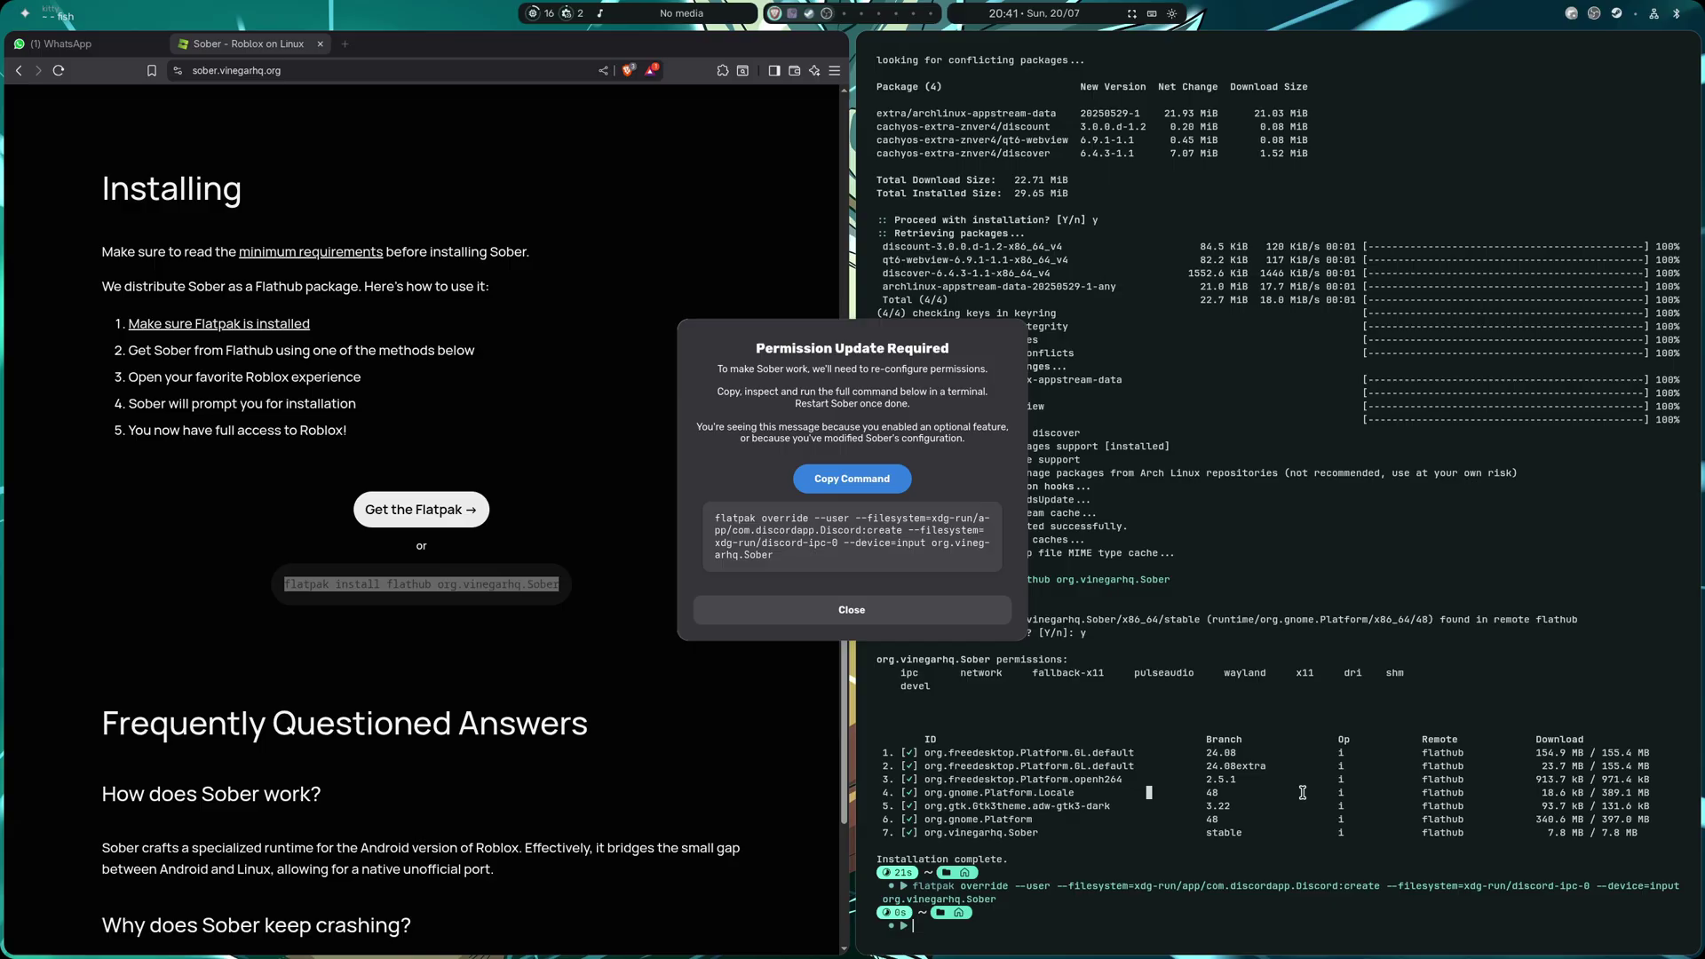
# - Close the permission dialog and restart Sober from the application launcher
pyautogui.click(879, 610)
pyautogui.press('super')
pyautogui.write('sober')
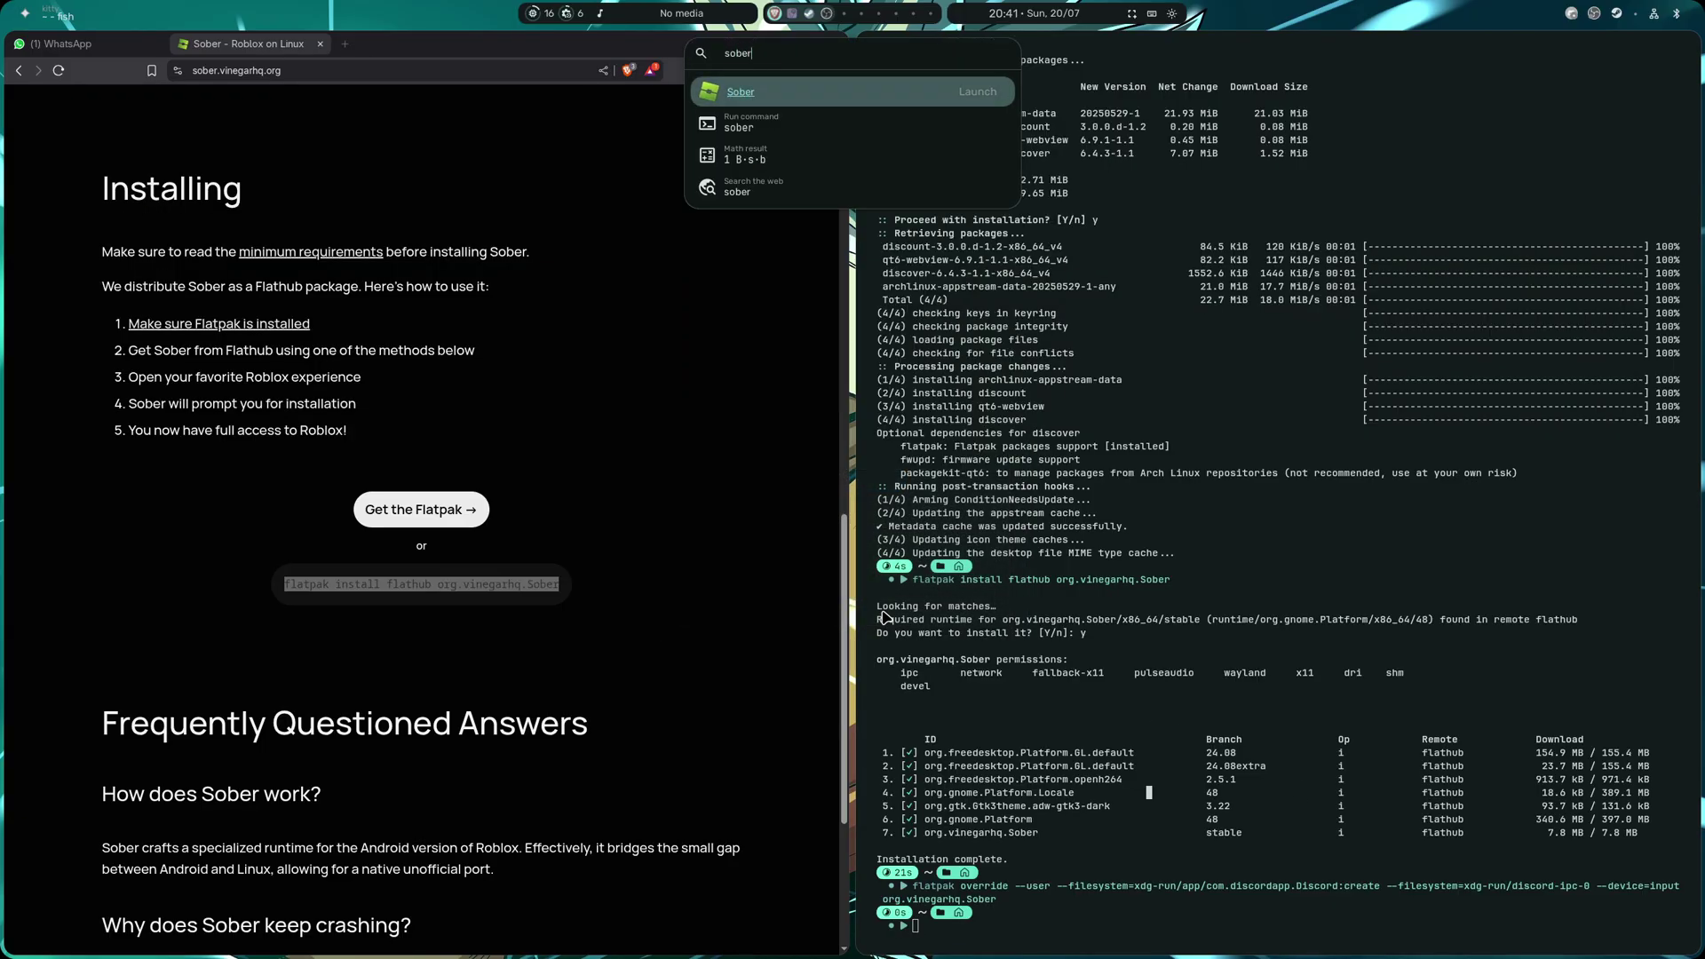
pyautogui.press('Return')
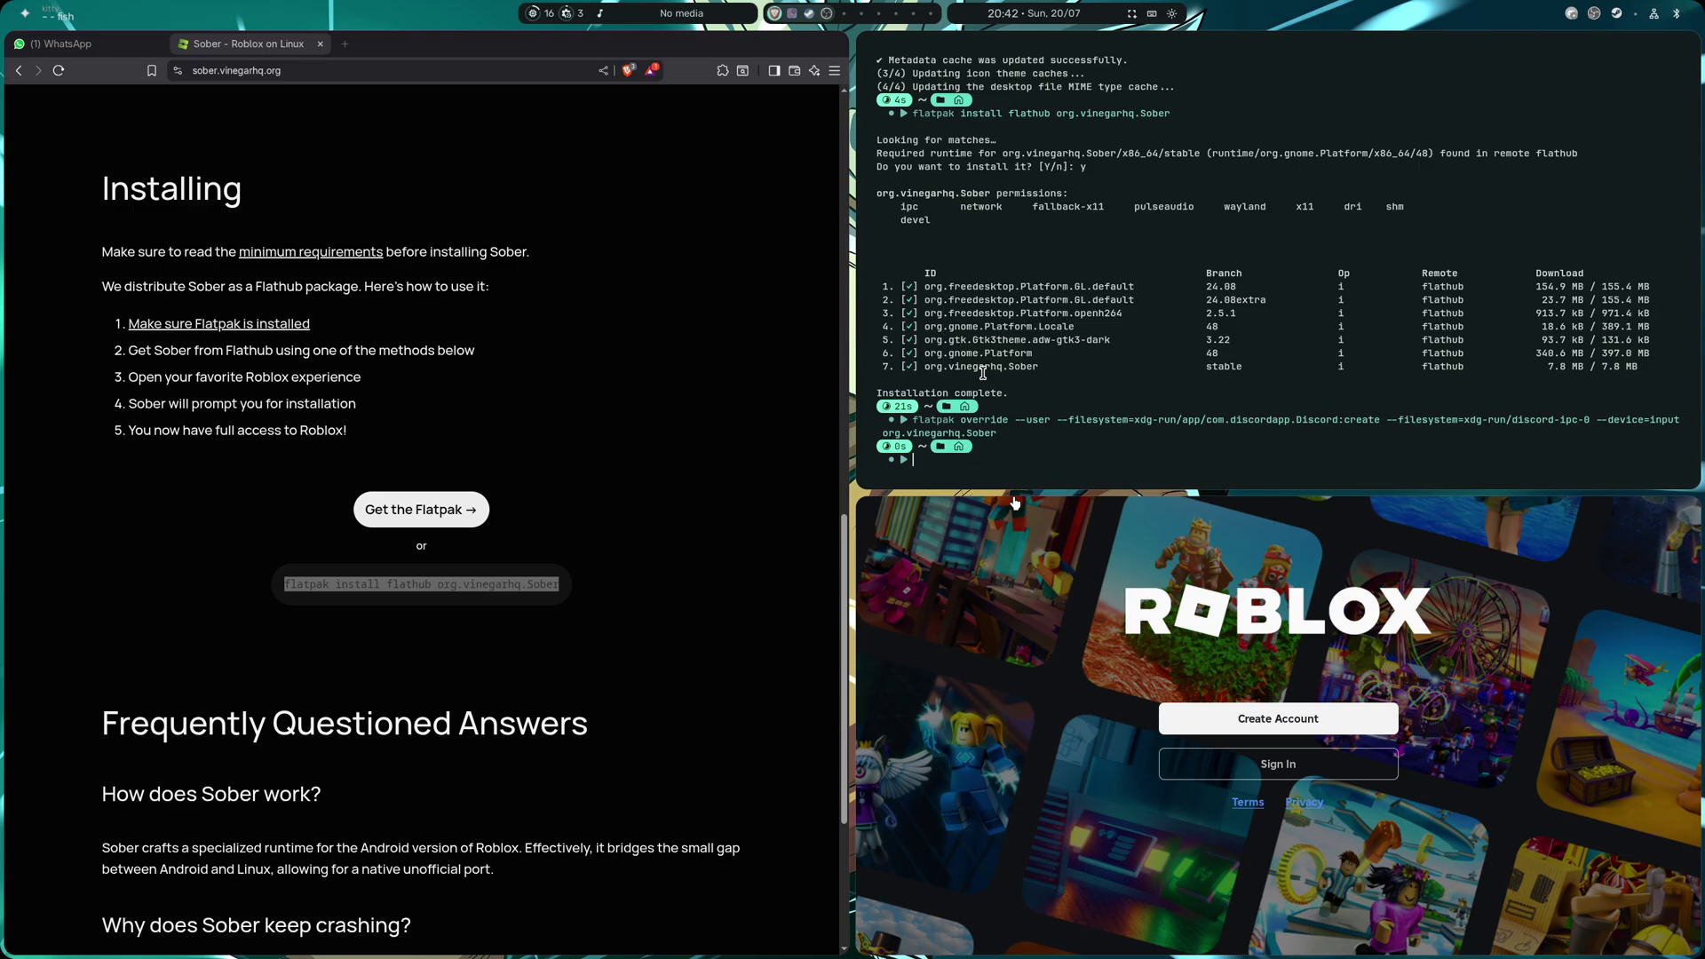
# - Close the terminal window so Roblox fills its half of the desktop
pyautogui.press('super')
pyautogui.click(1063, 449)
pyautogui.press('super+q')
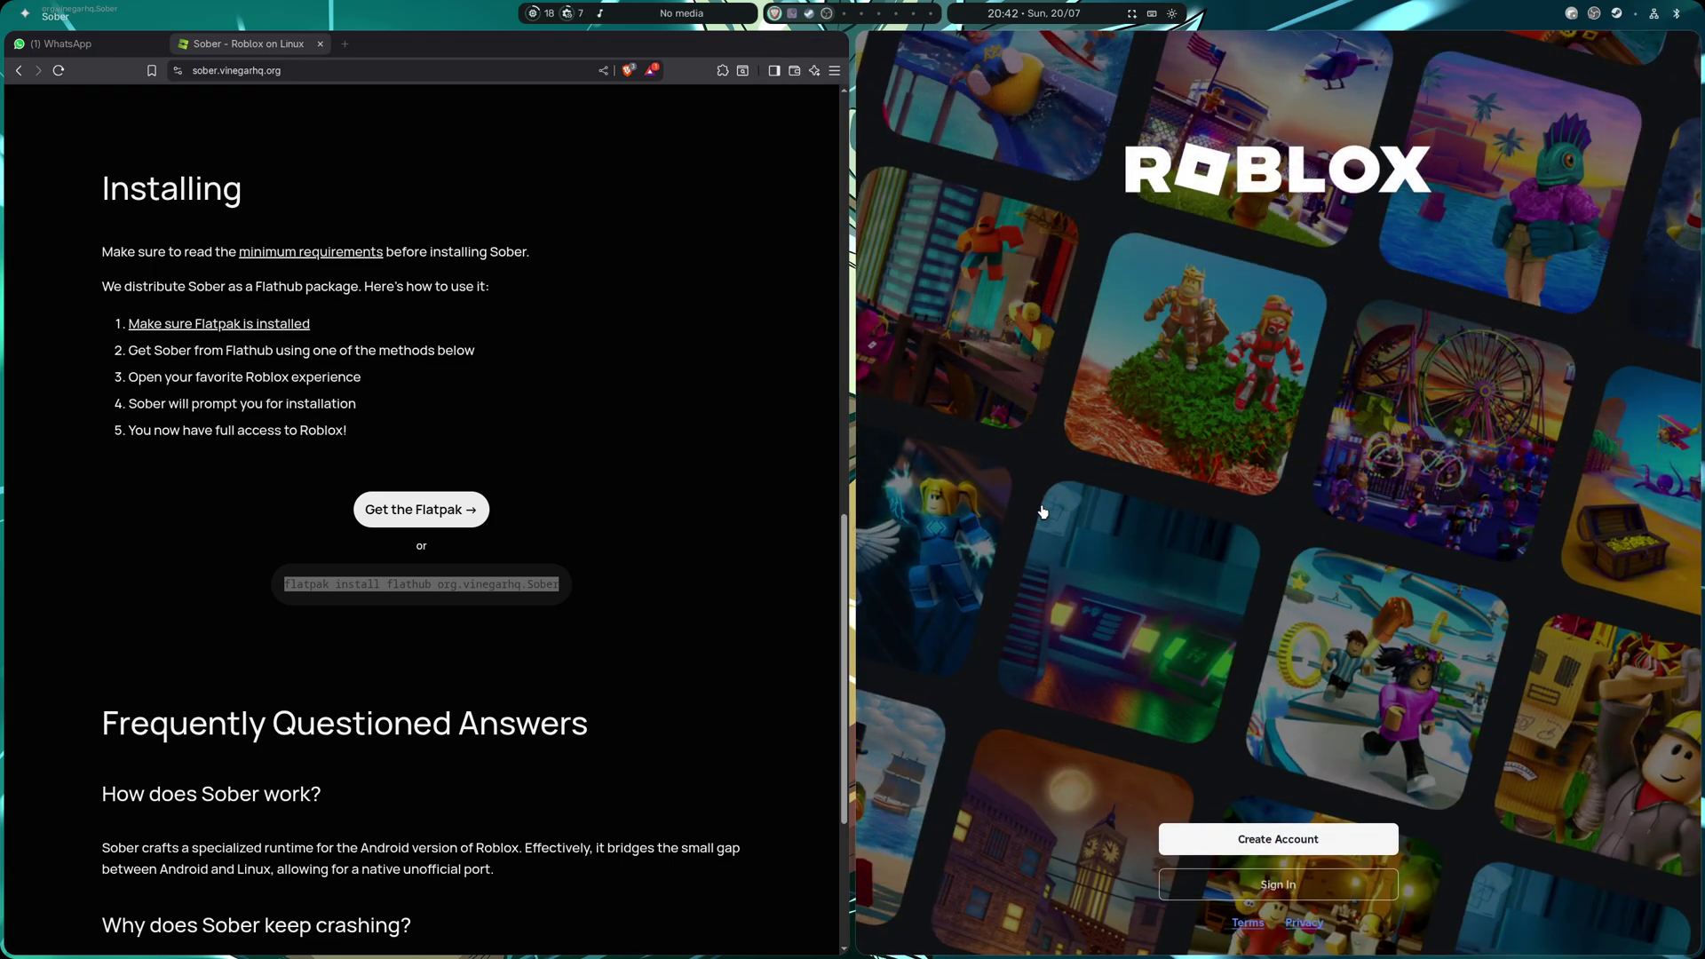
# - Move the Roblox window to workspace 4, next to the OBS window
pyautogui.press('super+q')
pyautogui.press('ctrl+super+Right')
pyautogui.press('ctrl+super+Right')
pyautogui.press('ctrl+super+Right')
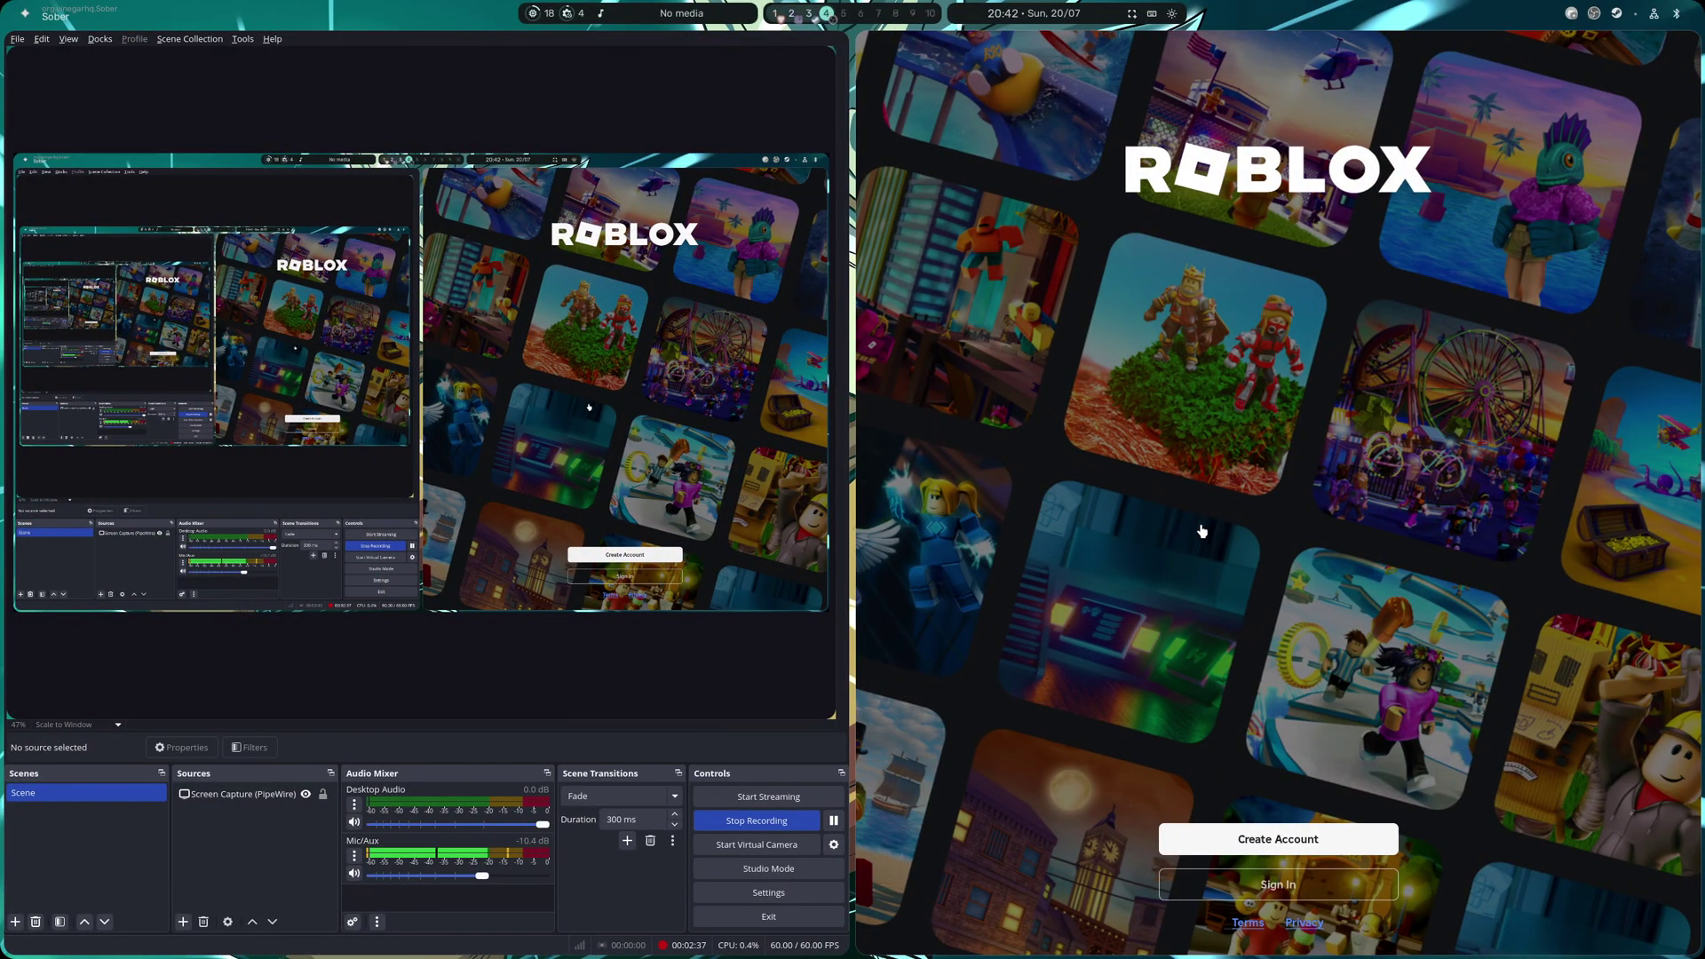
# - Move the Roblox window to workspace 5 and switch to that workspace so it fills the screen
pyautogui.press('super+alt+5')
pyautogui.press('ctrl+super+Right')
pyautogui.click(866, 511)
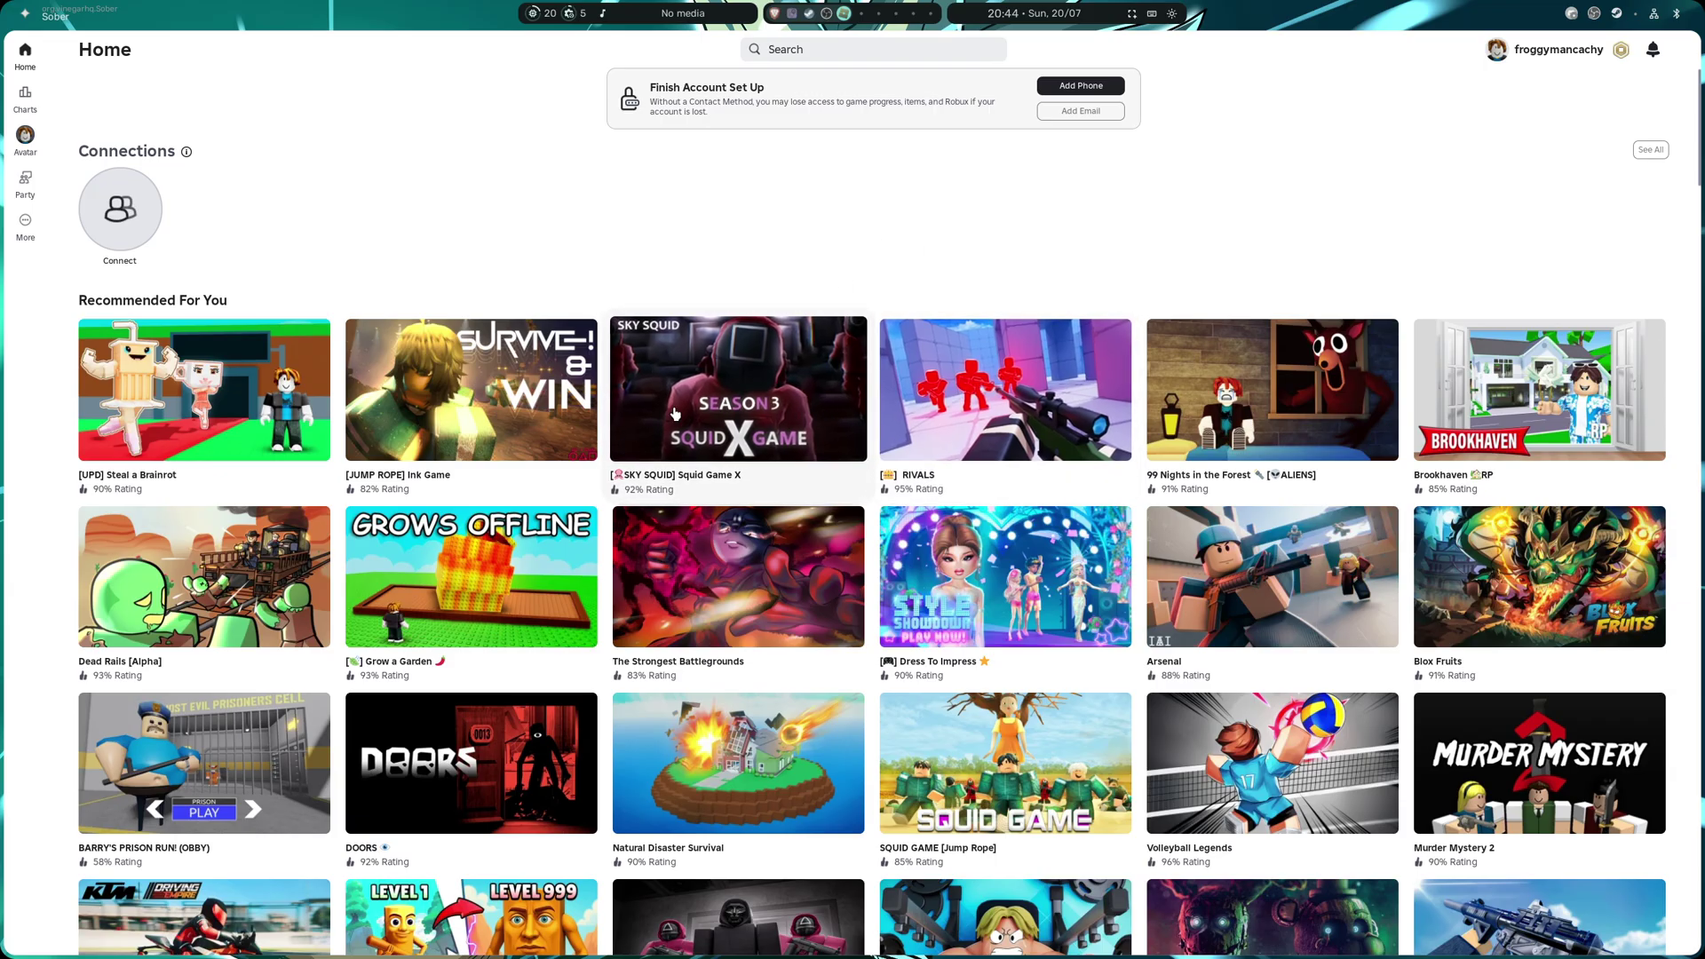
# - Browse the recommended games on the Home page, open FRONTLINES and start playing it
pyautogui.scroll(-6, 674, 413)
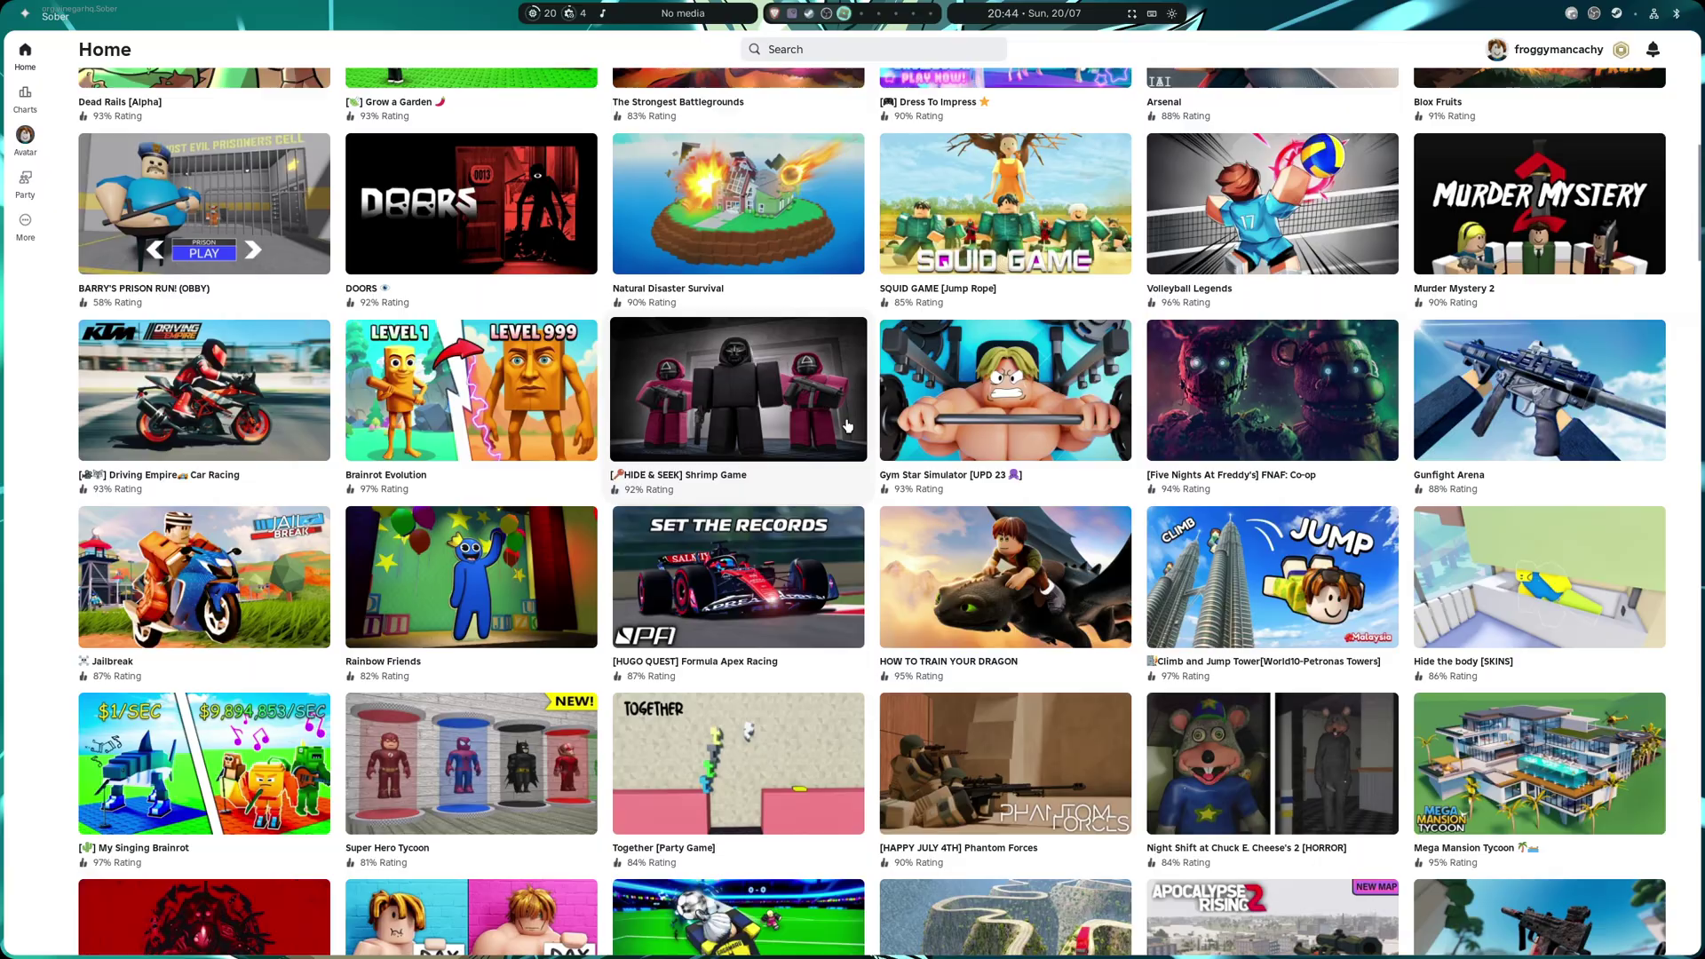
pyautogui.scroll(-4, 848, 426)
pyautogui.scroll(9, 789, 488)
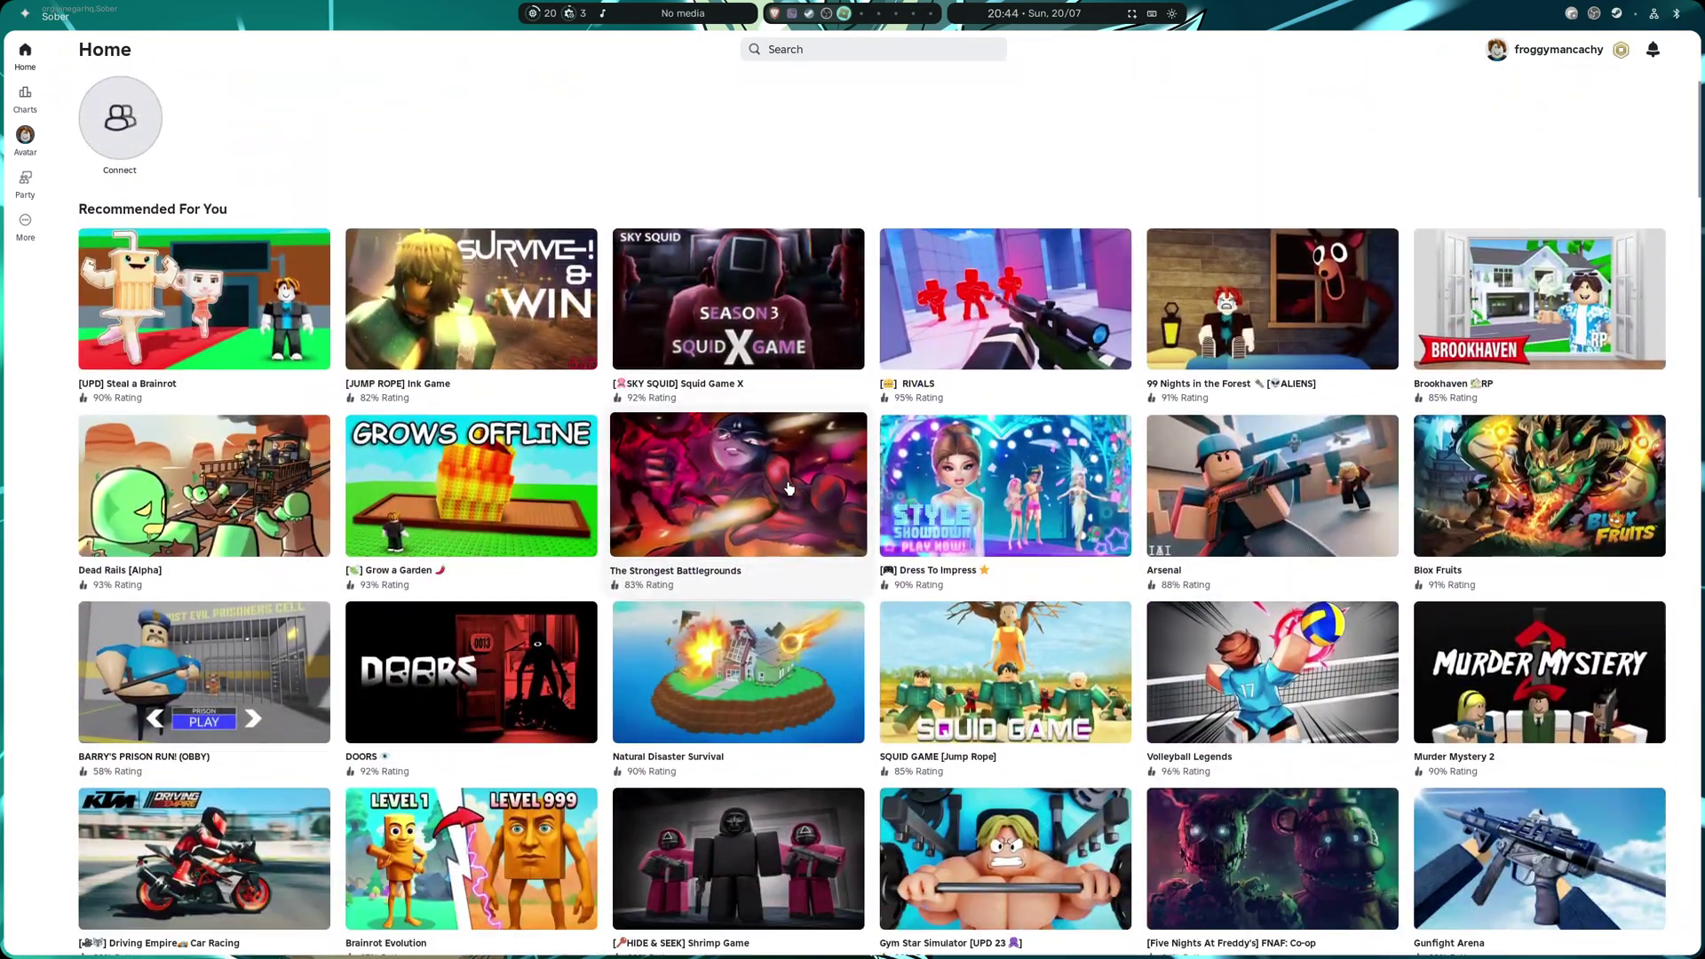
pyautogui.scroll(-4, 977, 391)
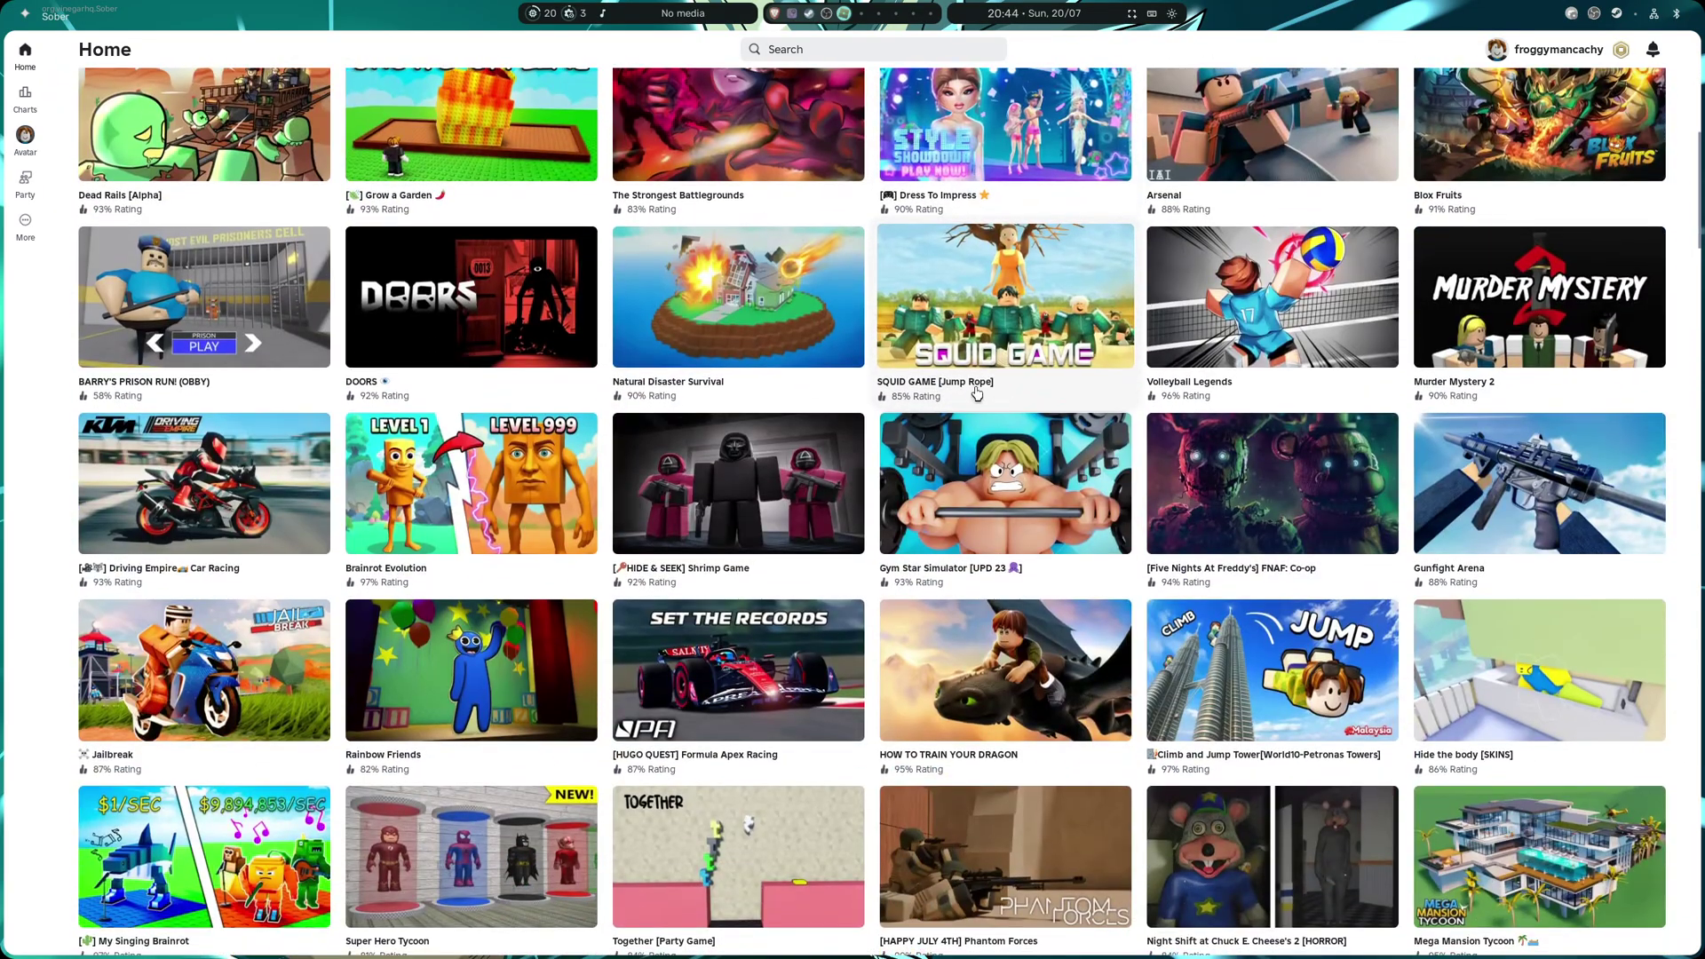
pyautogui.scroll(-9, 977, 392)
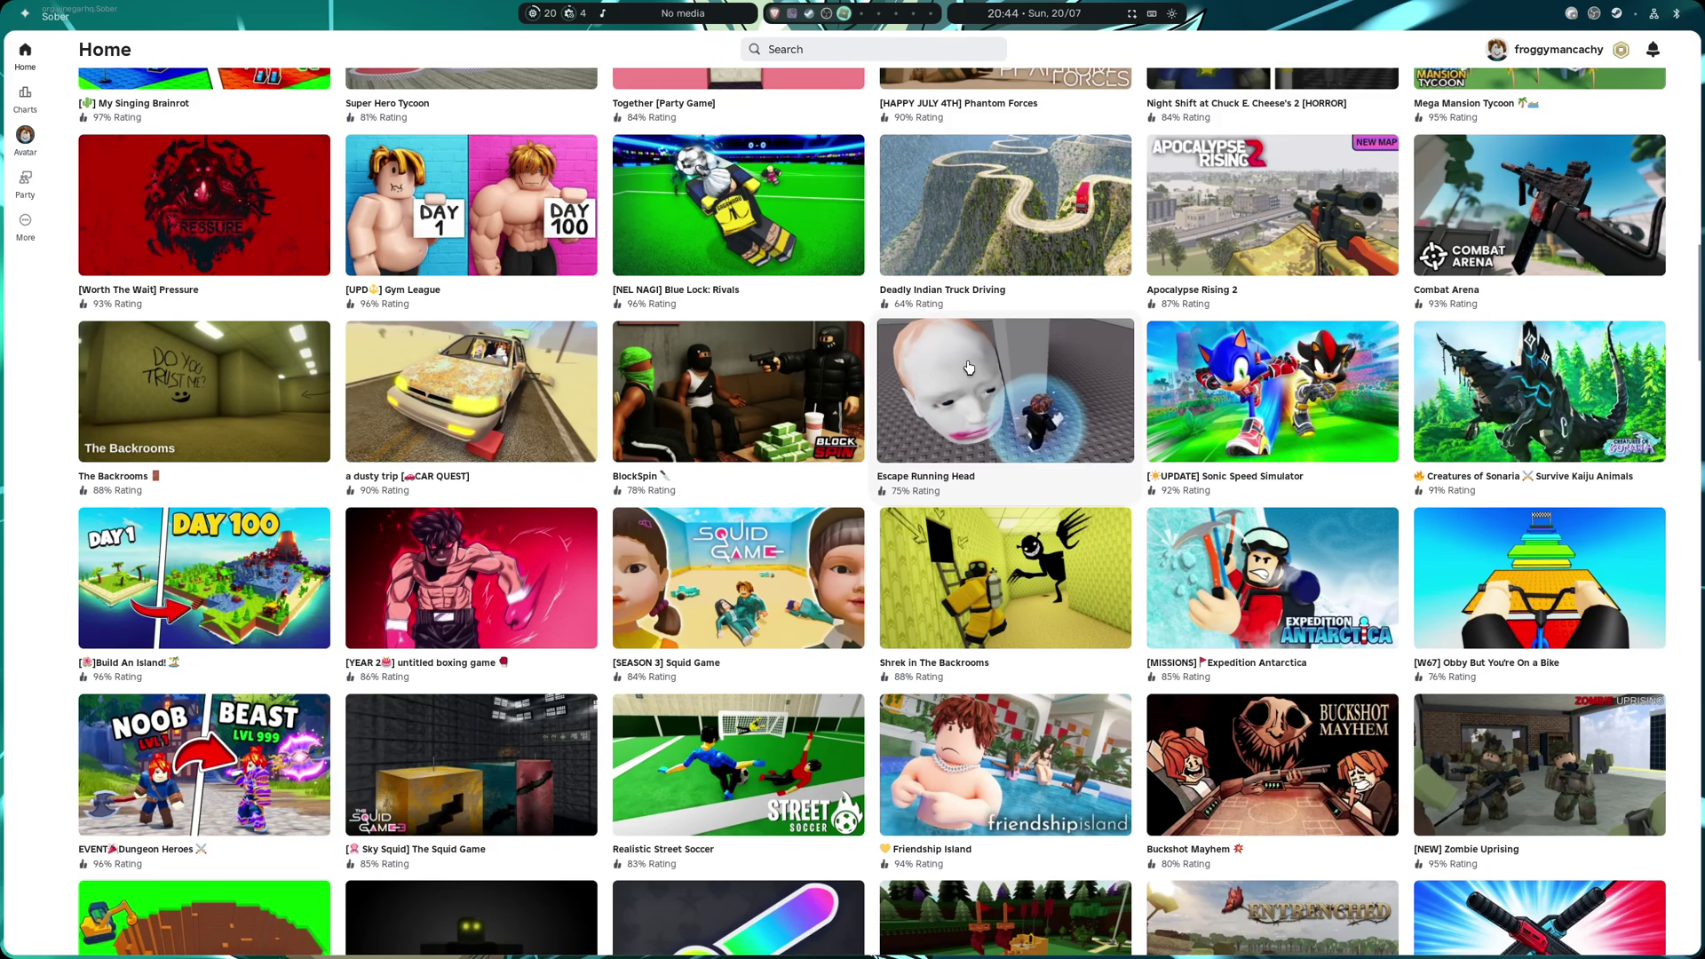
pyautogui.scroll(-3, 968, 367)
pyautogui.scroll(-4, 968, 367)
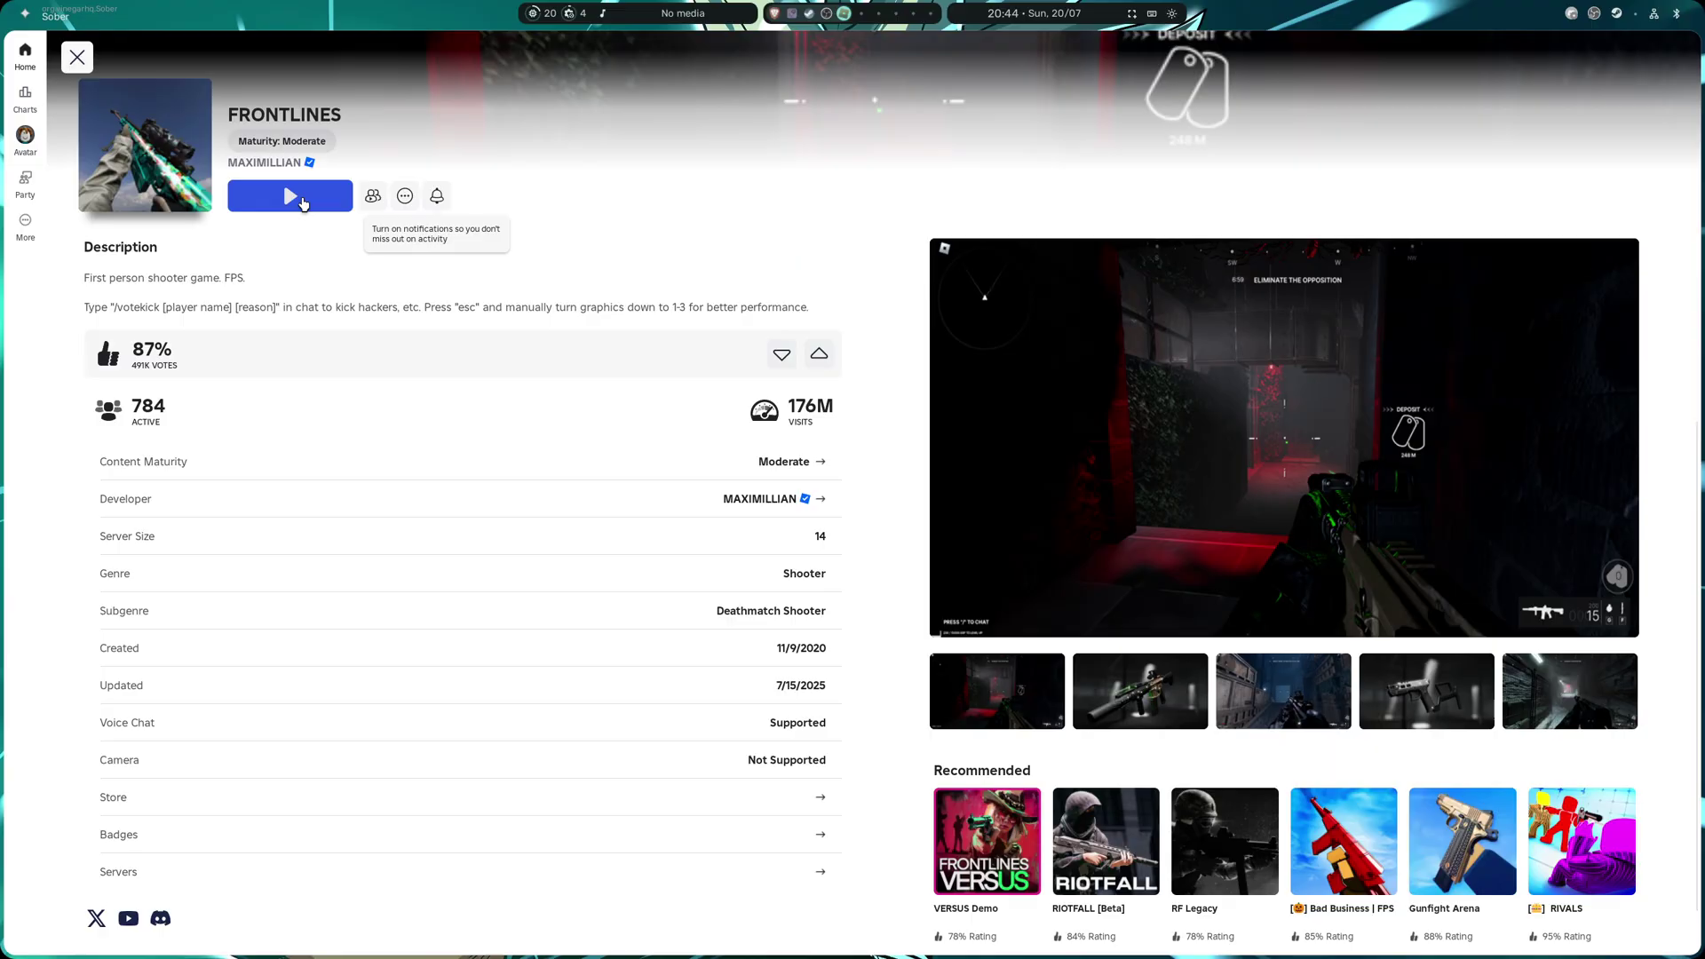
pyautogui.click(302, 202)
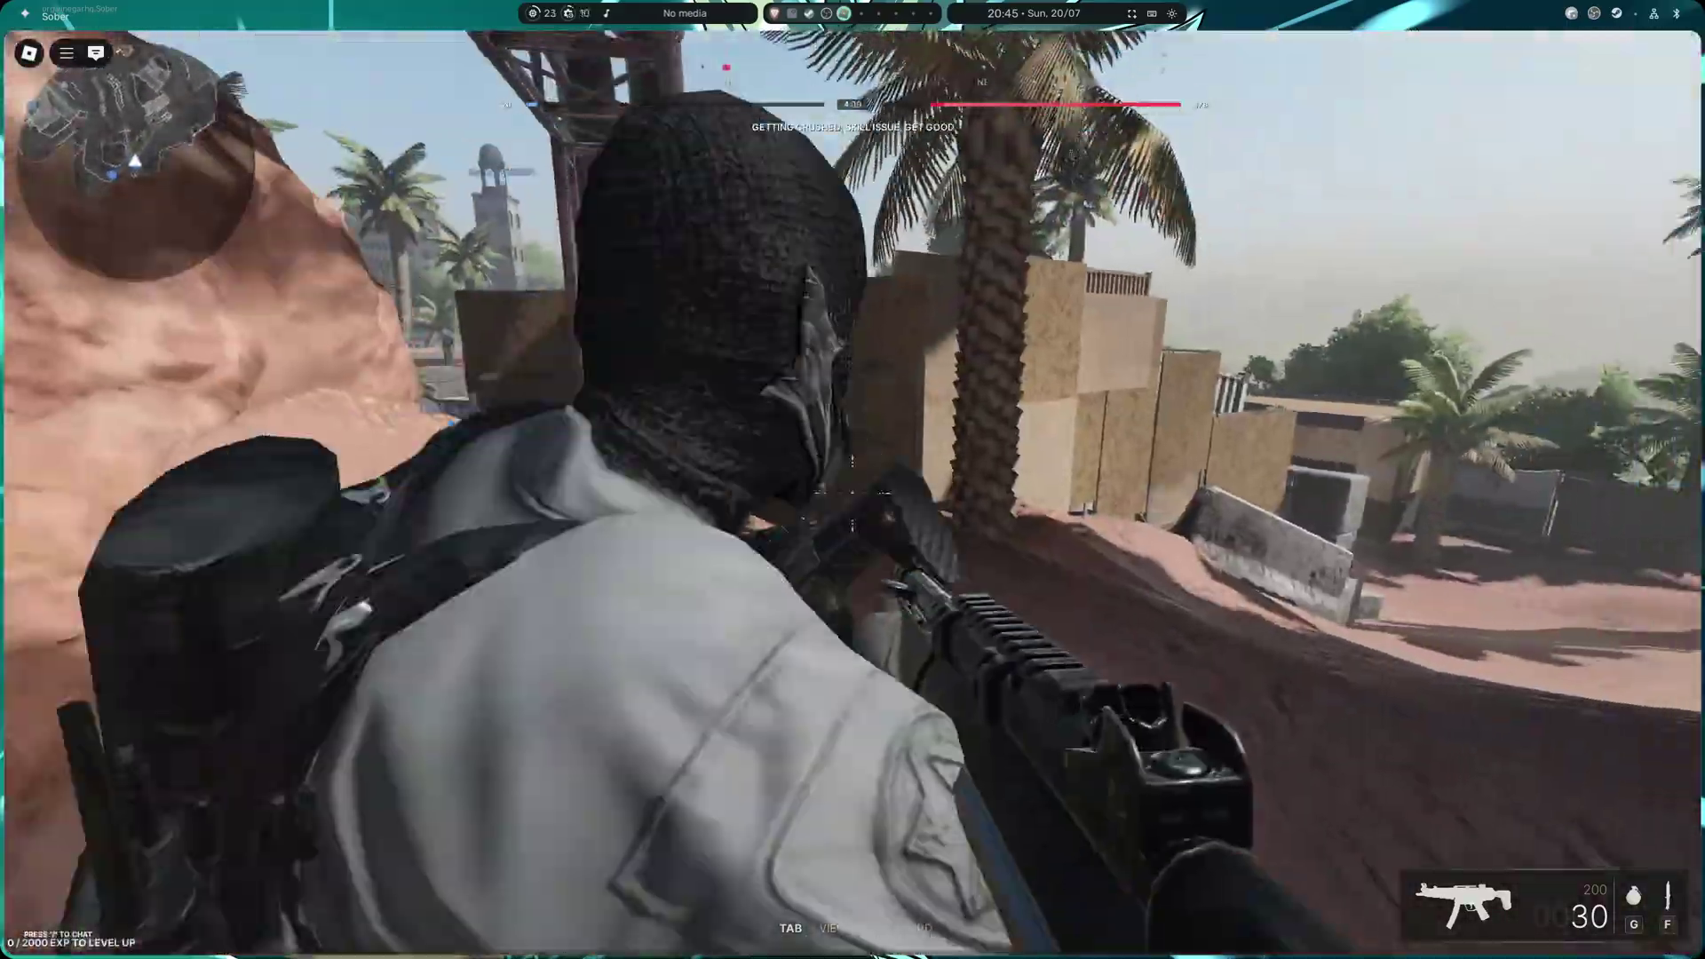
# - Advance past the concrete wall and through the dark building while firing the rifle
pyautogui.press('w')
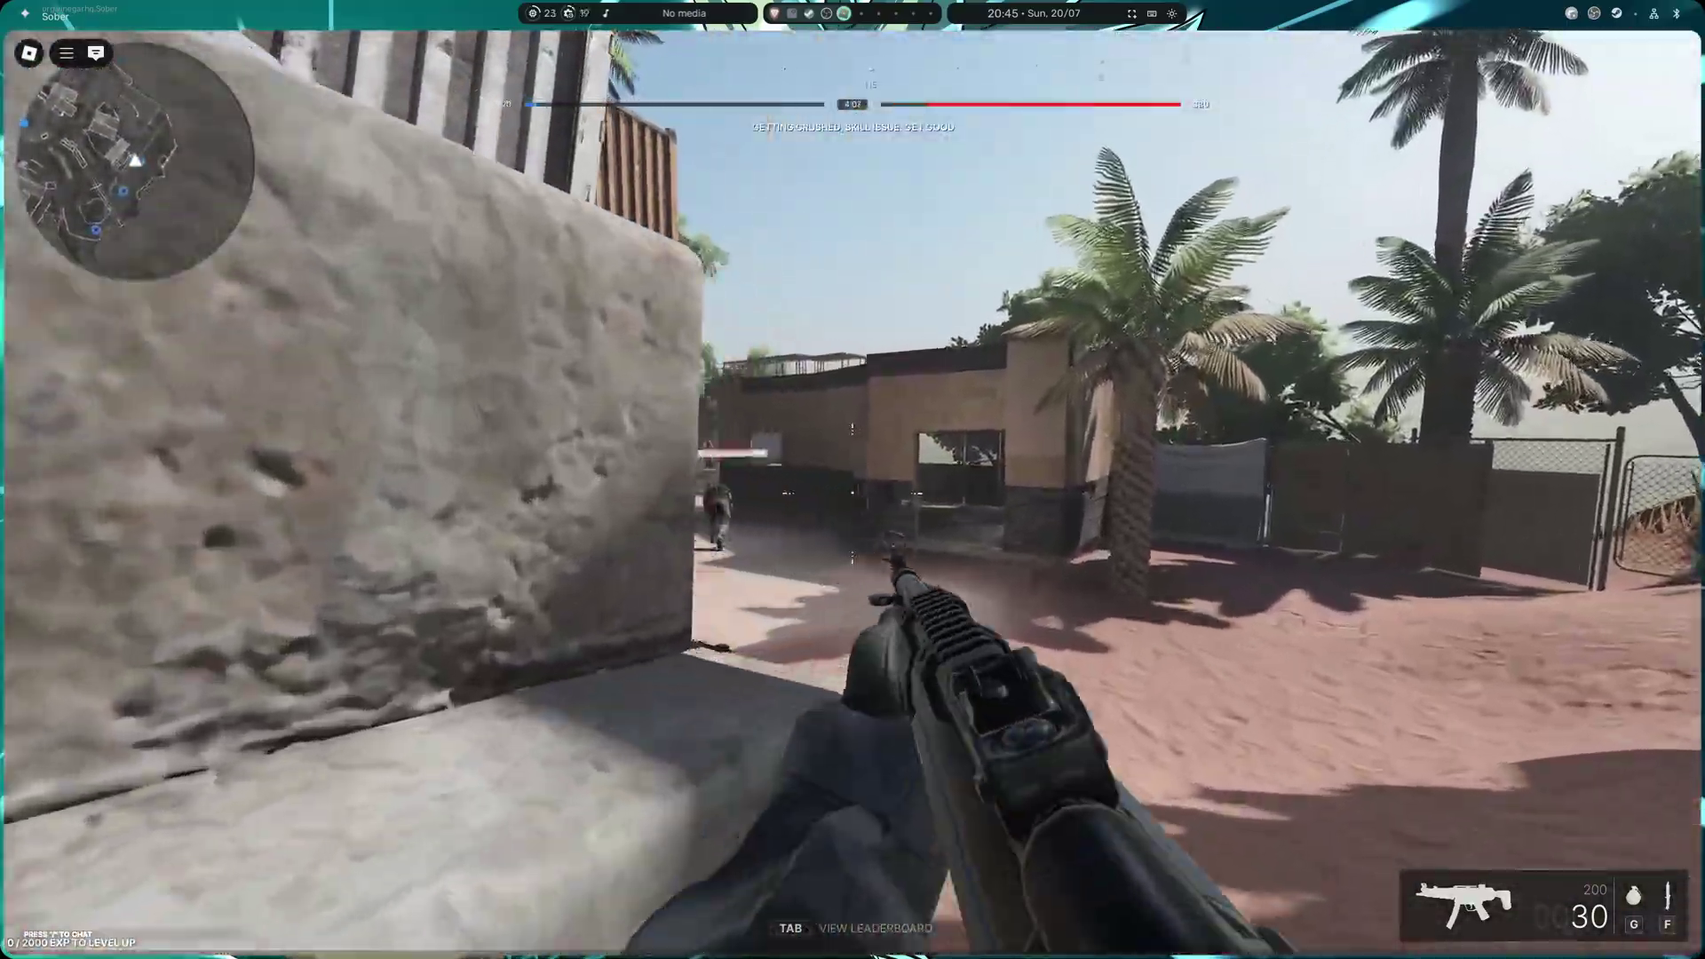
pyautogui.click(852, 480)
pyautogui.click(852, 480)
pyautogui.press('w')
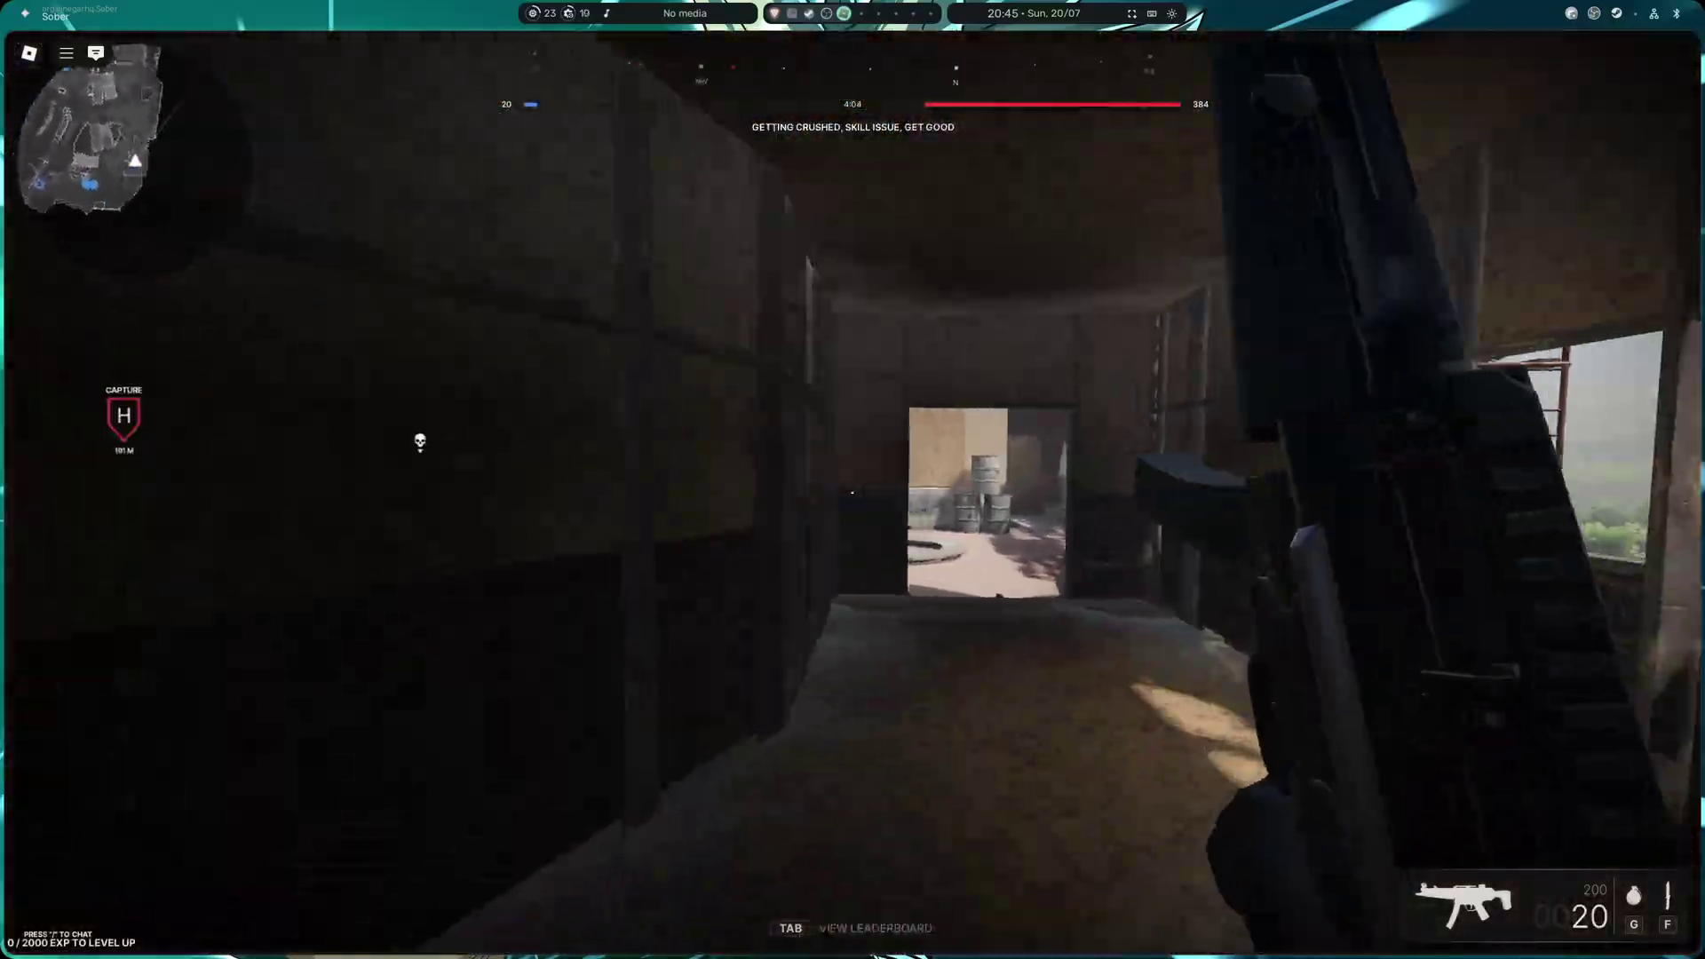
pyautogui.press('w')
# - Aim and fire the rifle from the sandbag cover in the container yard, and reload it
pyautogui.rightClick(852, 479)
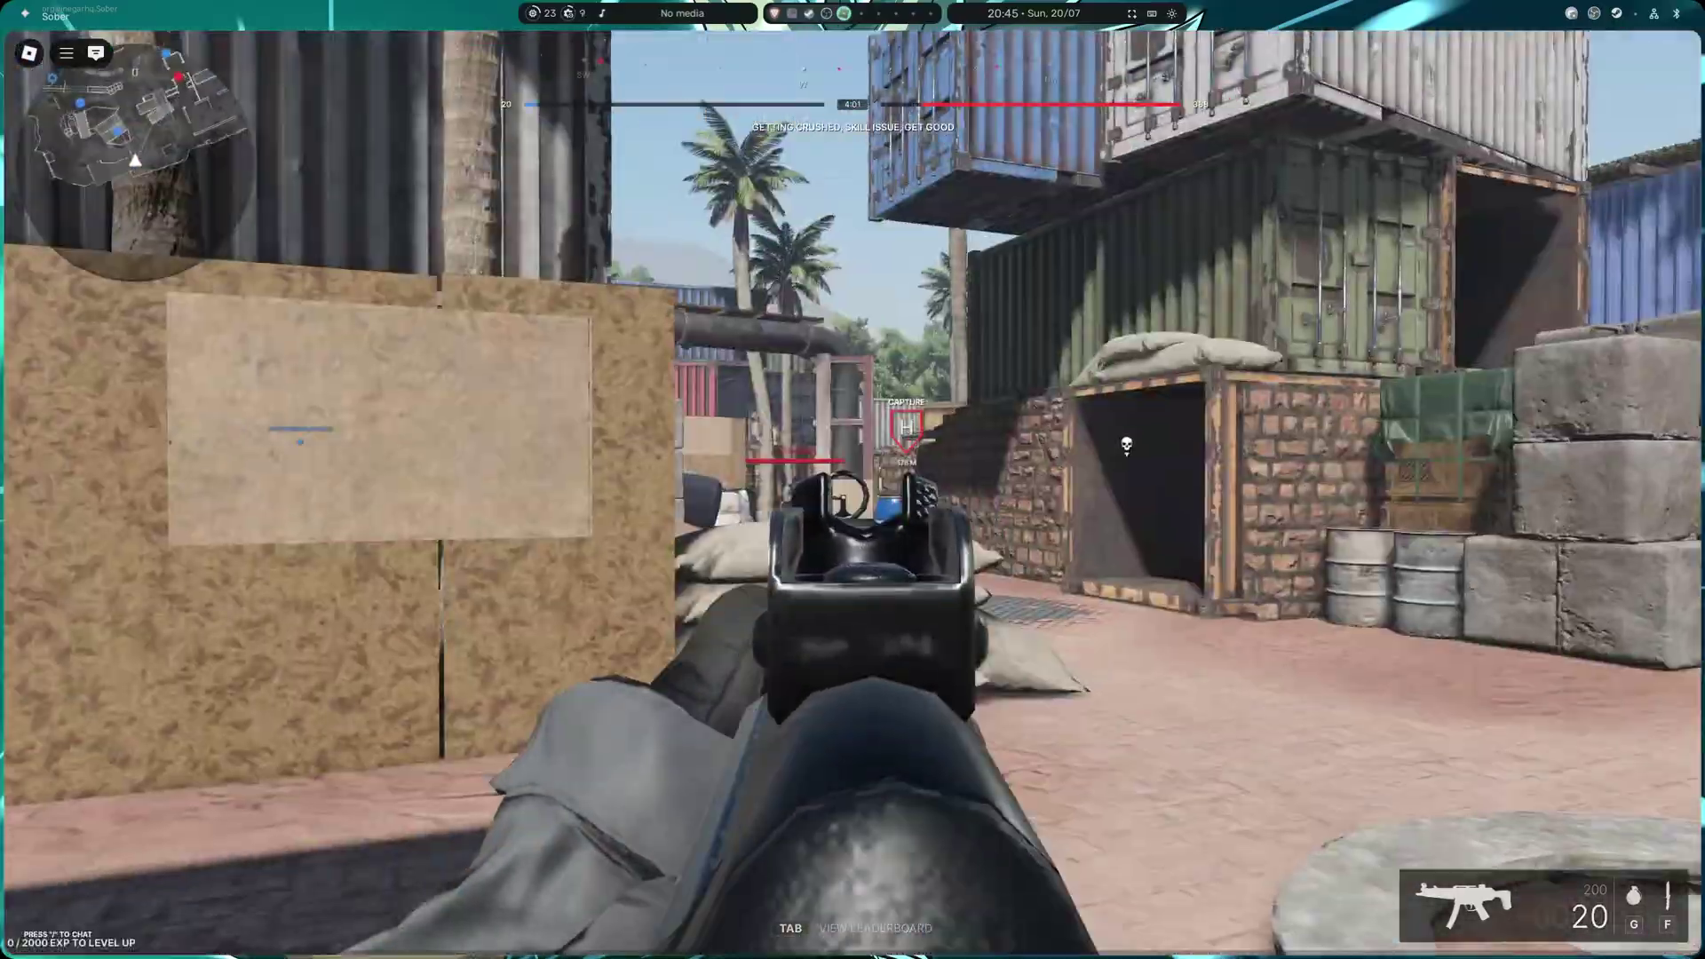
pyautogui.click(853, 480)
pyautogui.press('a')
pyautogui.press('r')
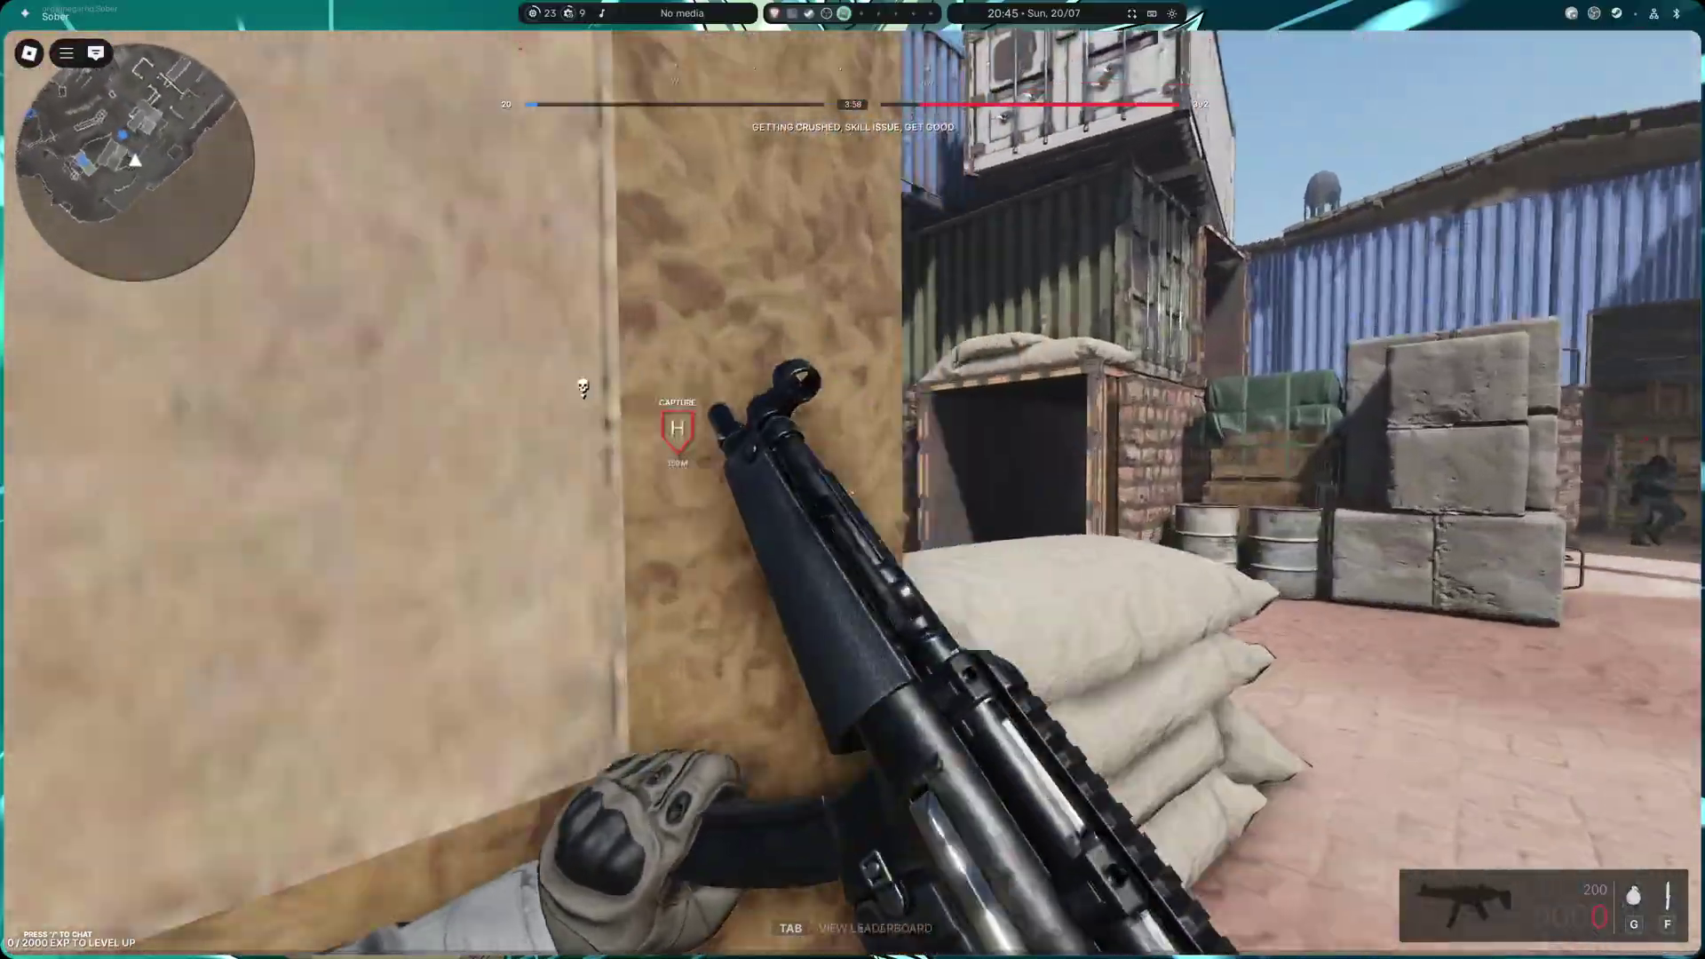
pyautogui.press('d')
pyautogui.rightClick(852, 480)
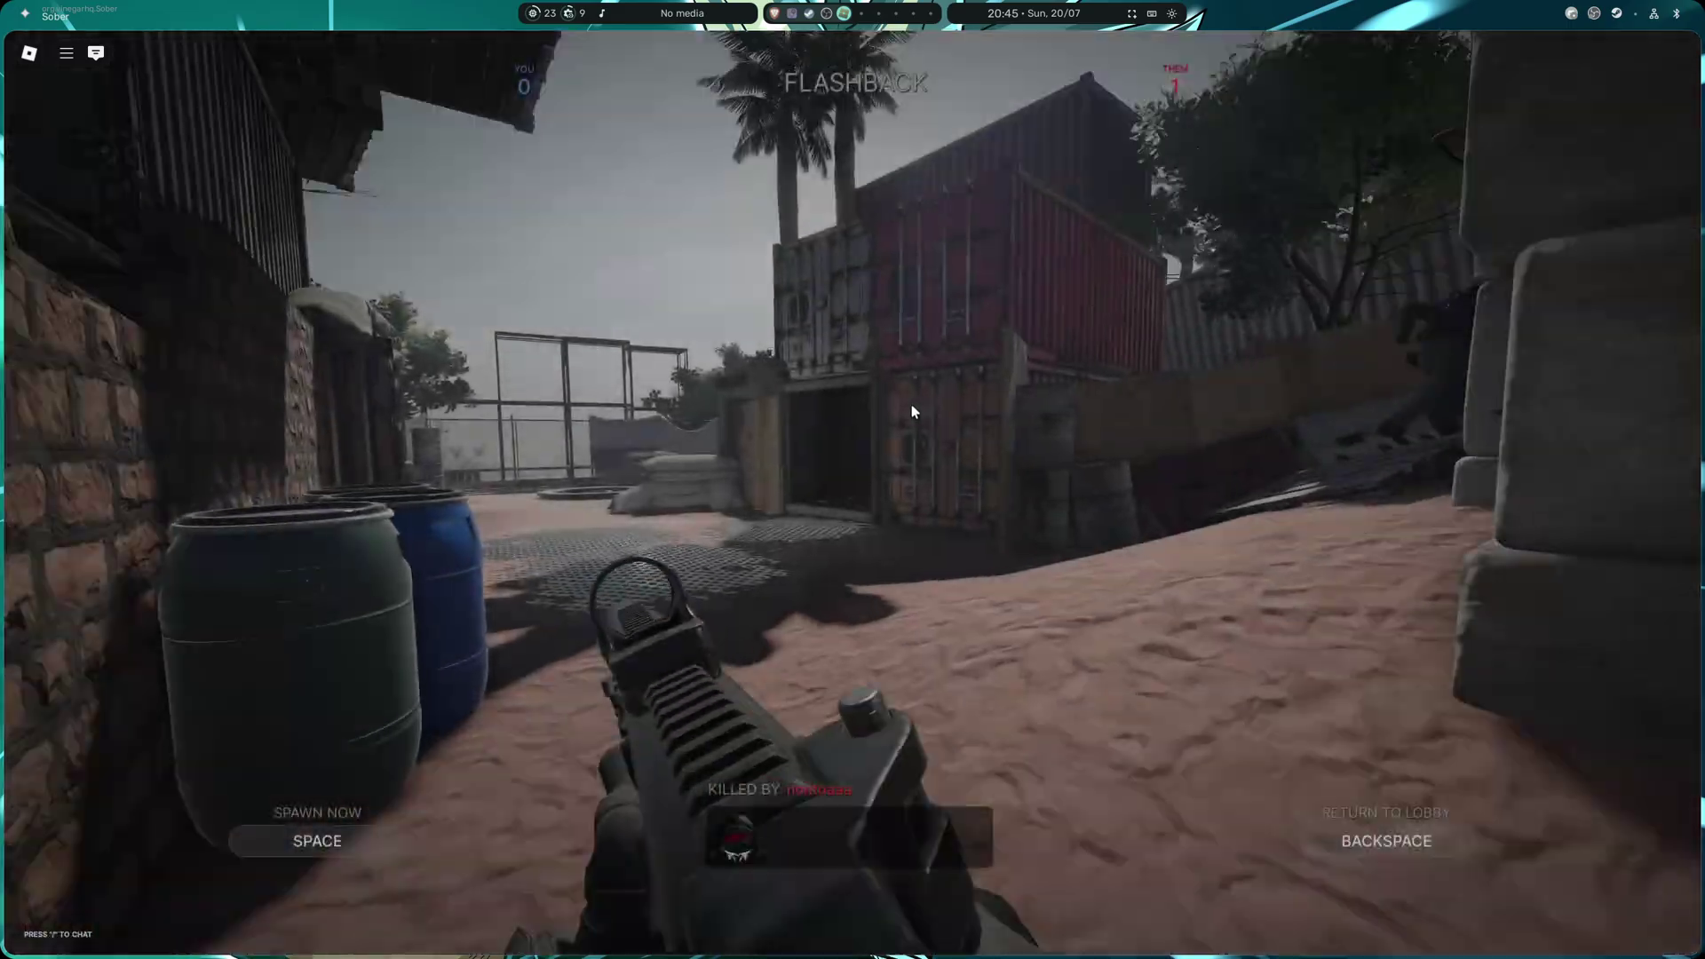
# - Sprint from the spawn area through the shaded passage towards the rest of the FRONTLINES map
pyautogui.press('w')
pyautogui.press('shift')
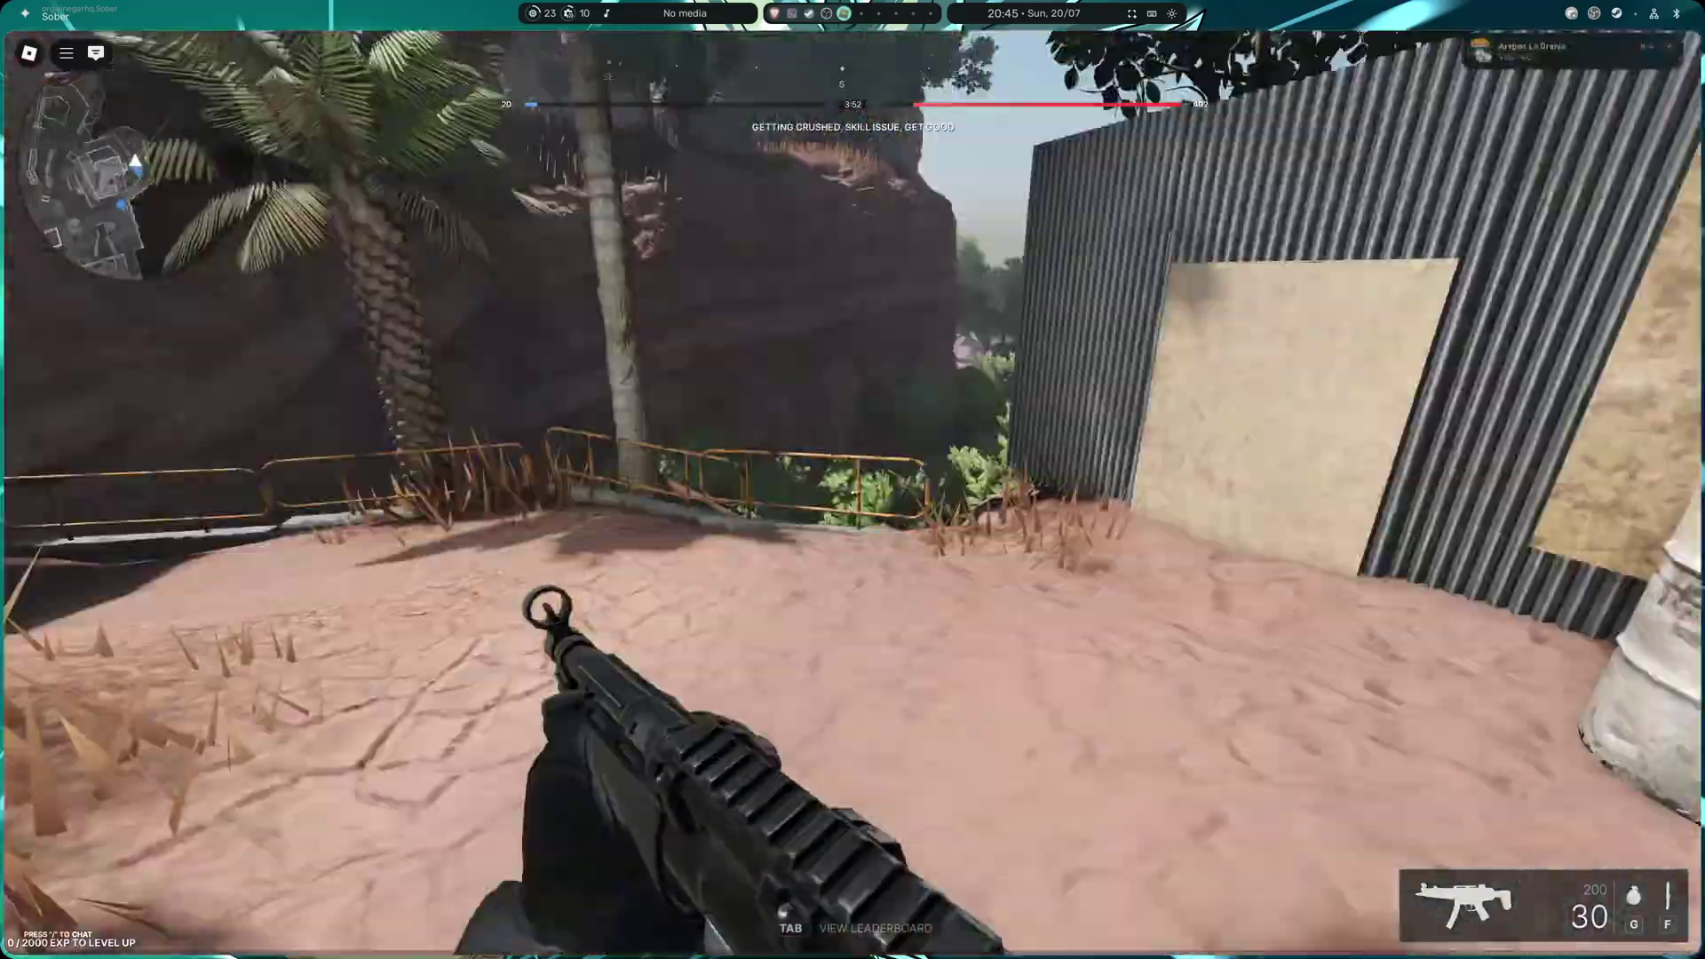
pyautogui.press('w')
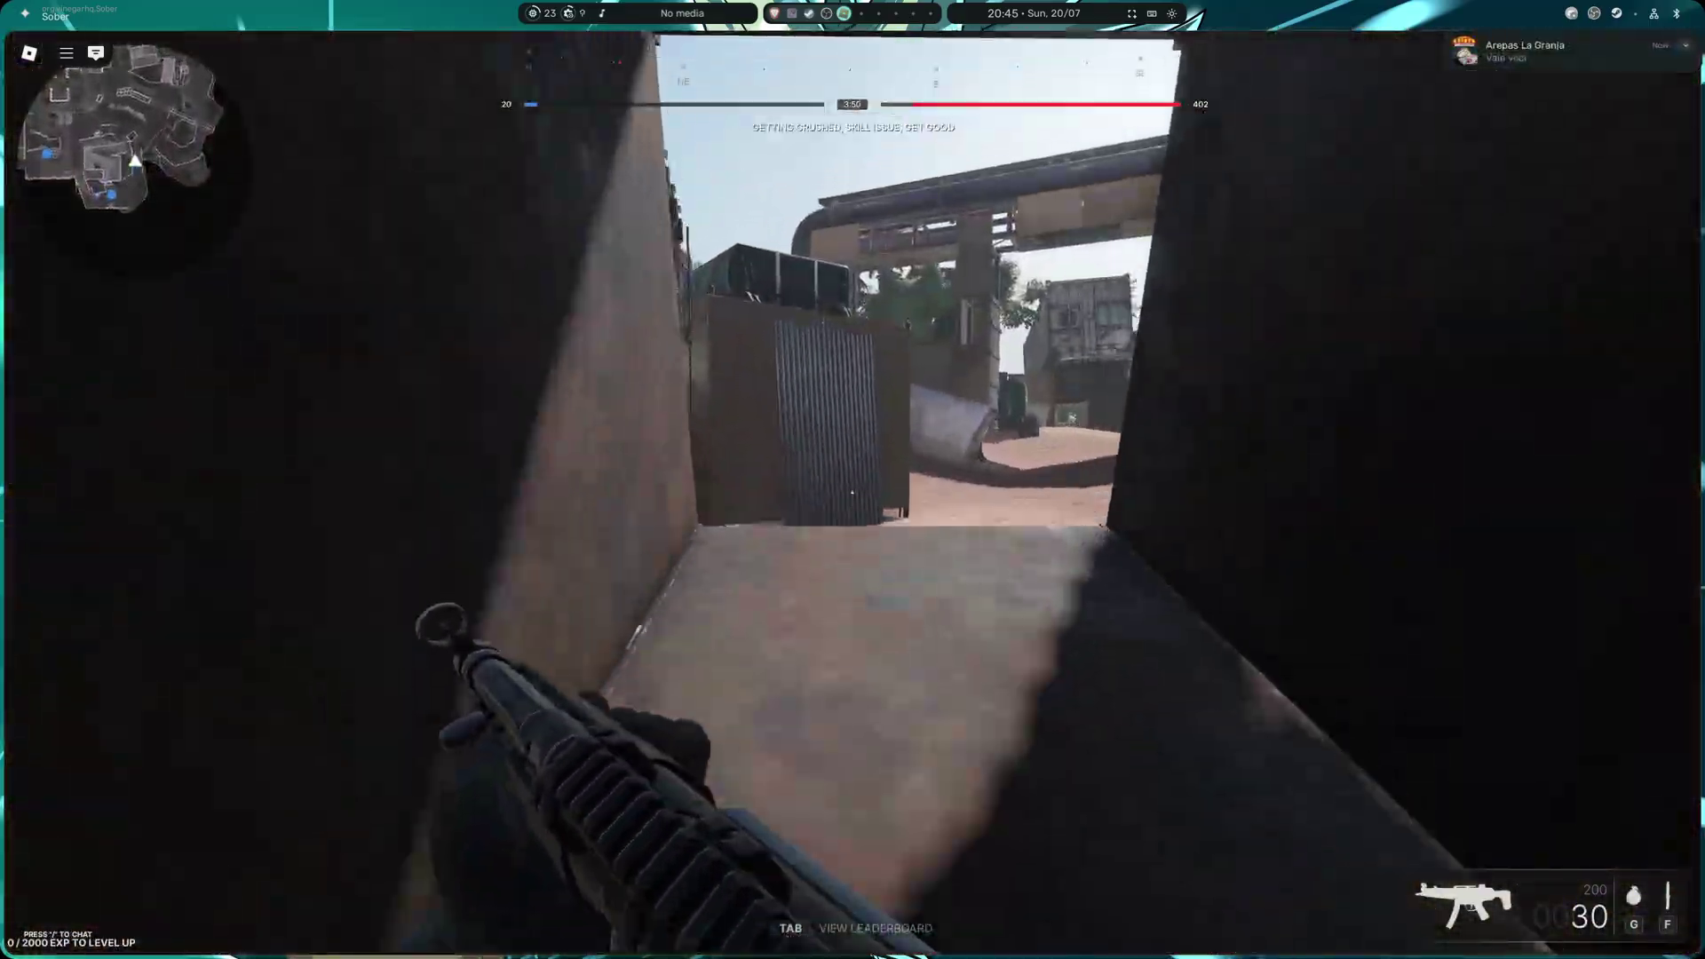
pyautogui.press('w')
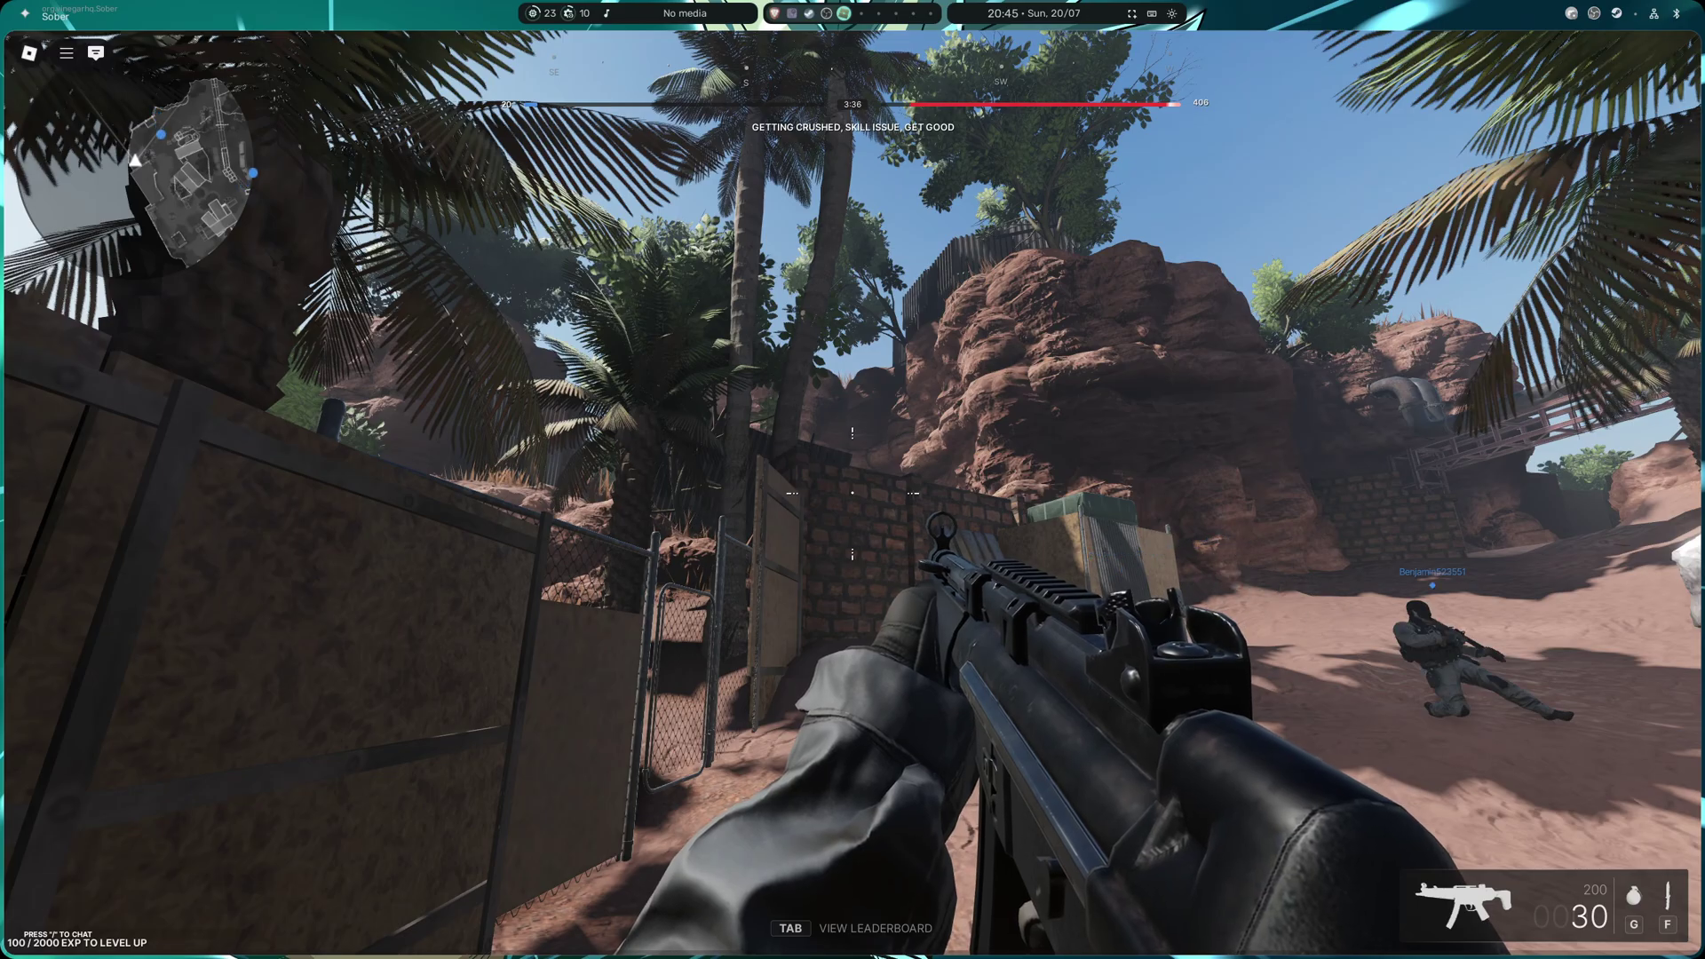
# - Switch to workspace 6 and back to the game on workspace 5
pyautogui.press('super+6')
pyautogui.press('super+5')
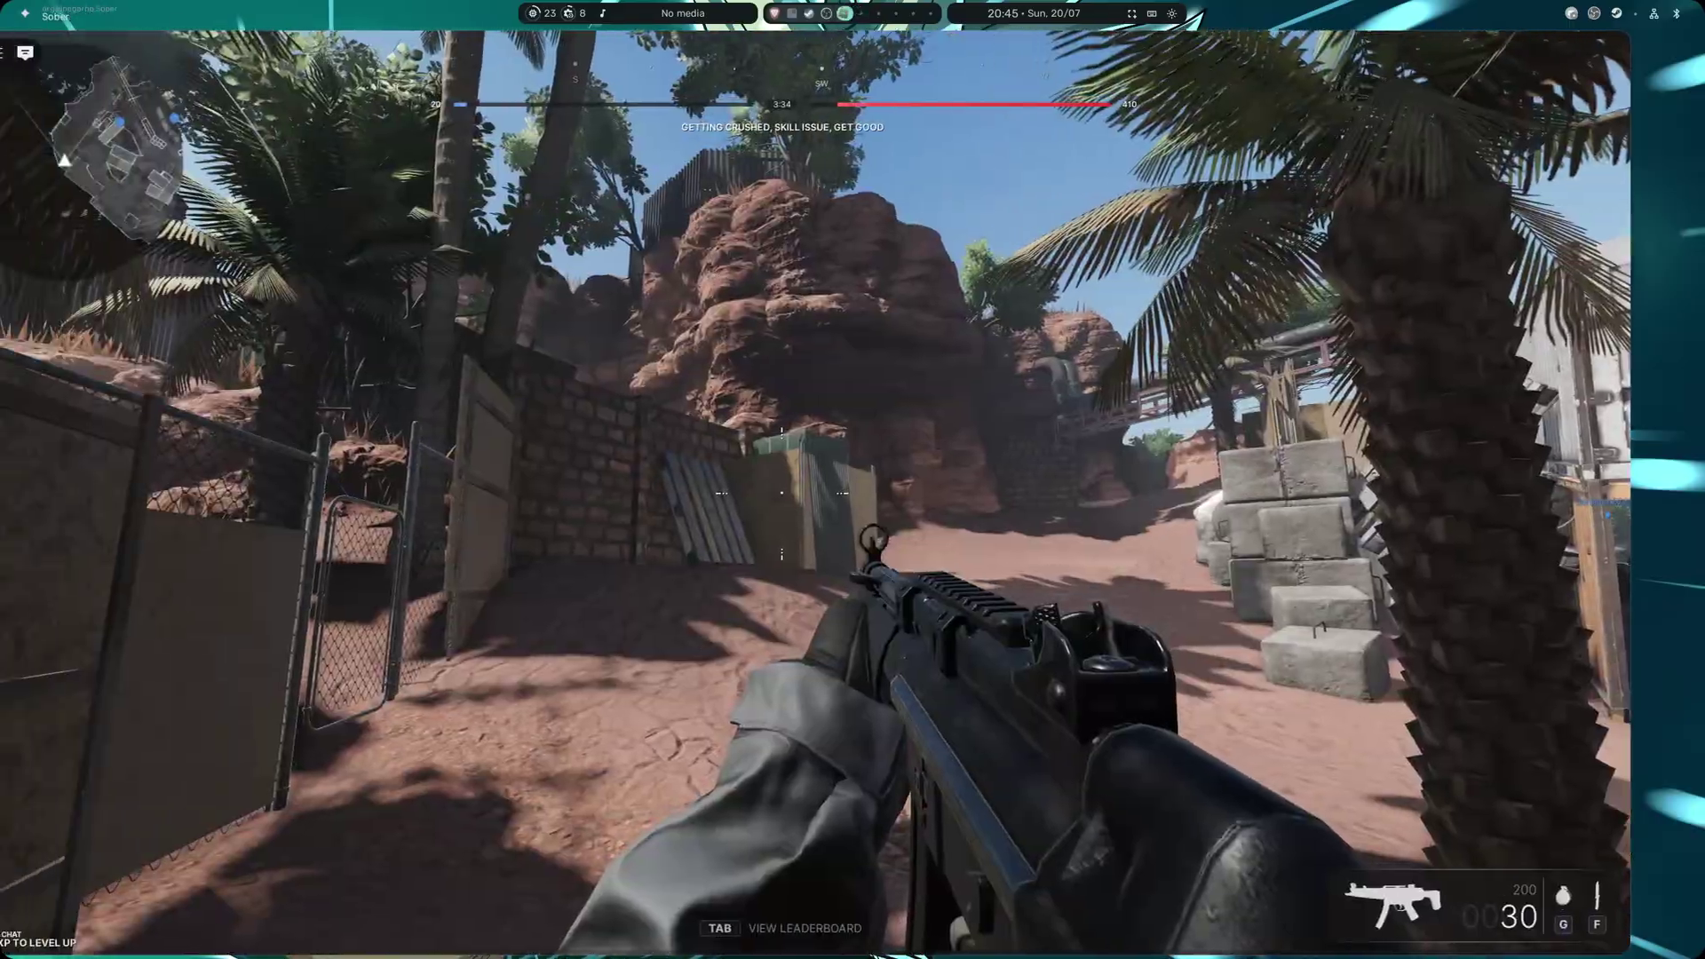